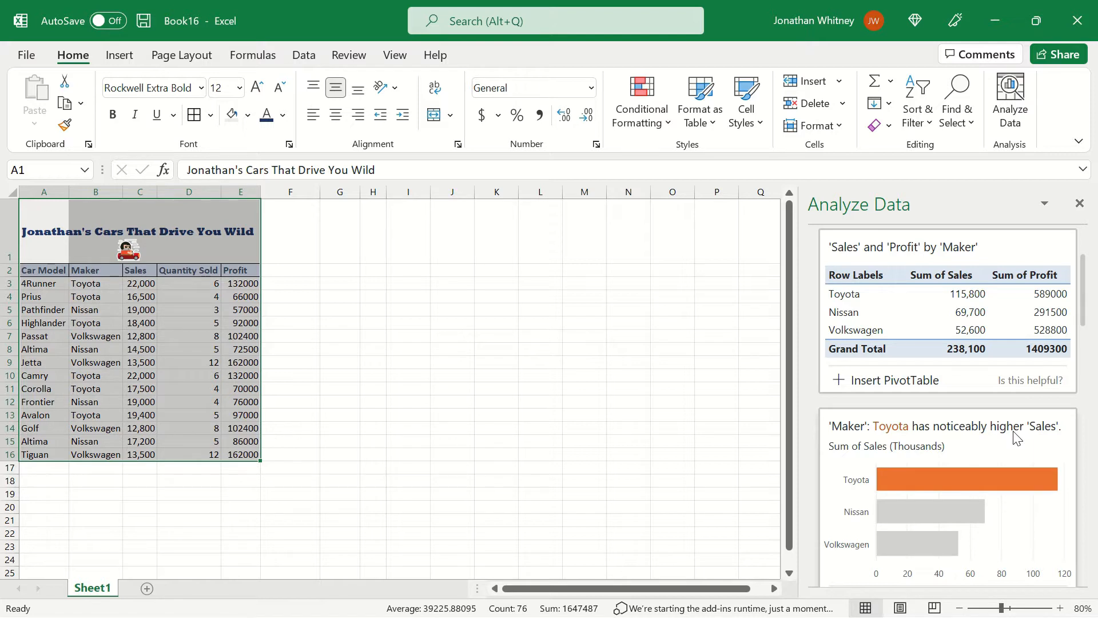
# Step: Review the suggested PivotTables and charts that Analyze Data offers for the car sales table
pyautogui.scroll(-1, 1013, 431)
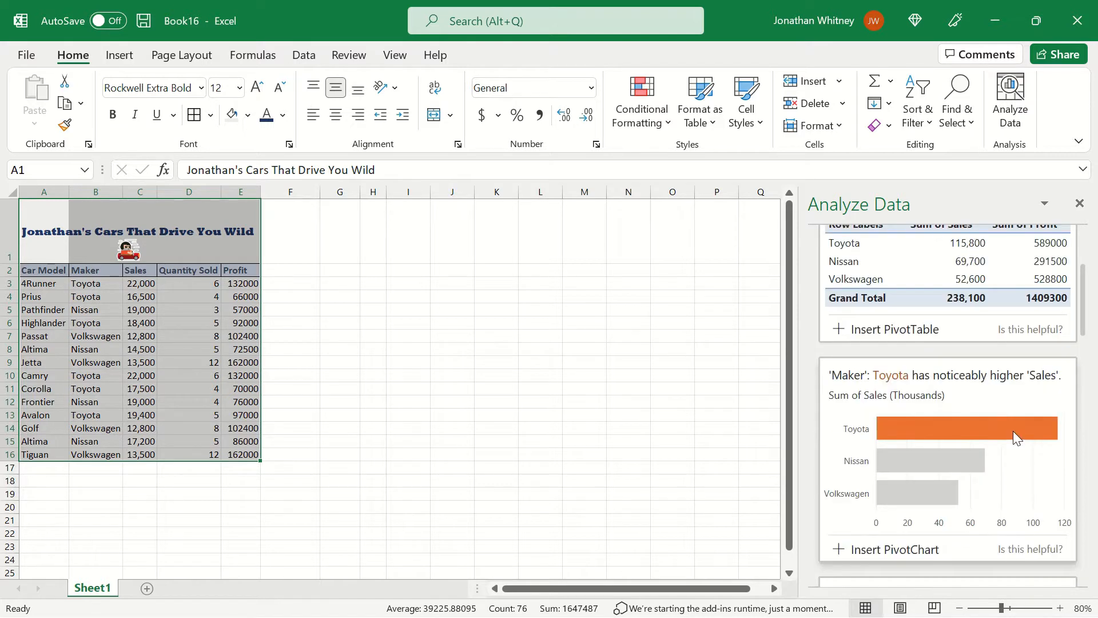
pyautogui.scroll(-6, 1014, 431)
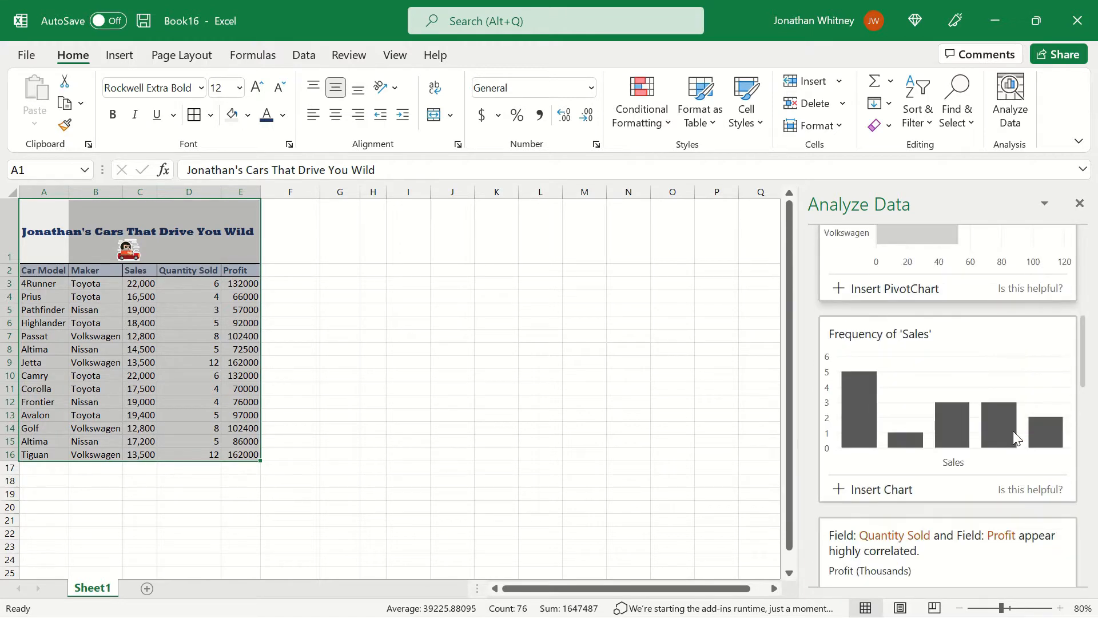
pyautogui.scroll(-1, 1014, 431)
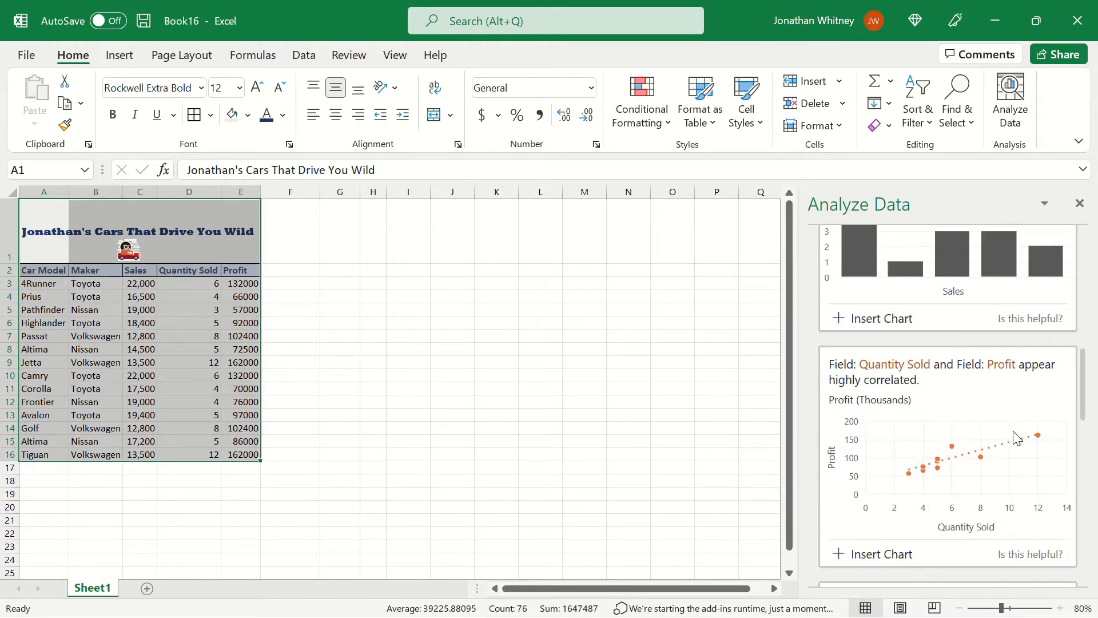
pyautogui.scroll(-10, 1014, 432)
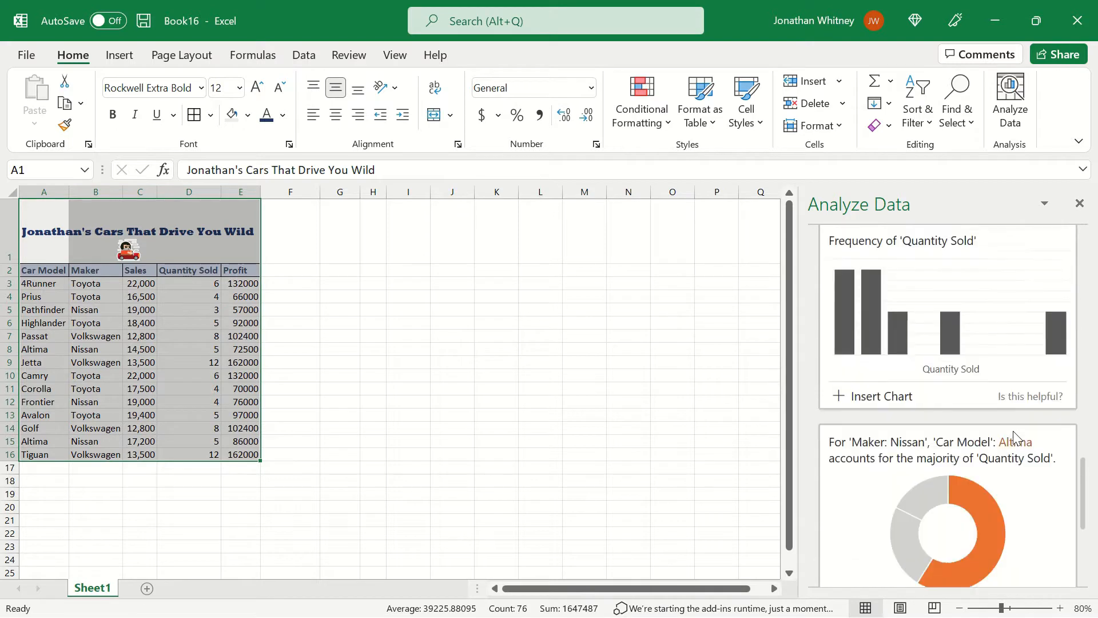
pyautogui.scroll(-1, 1013, 432)
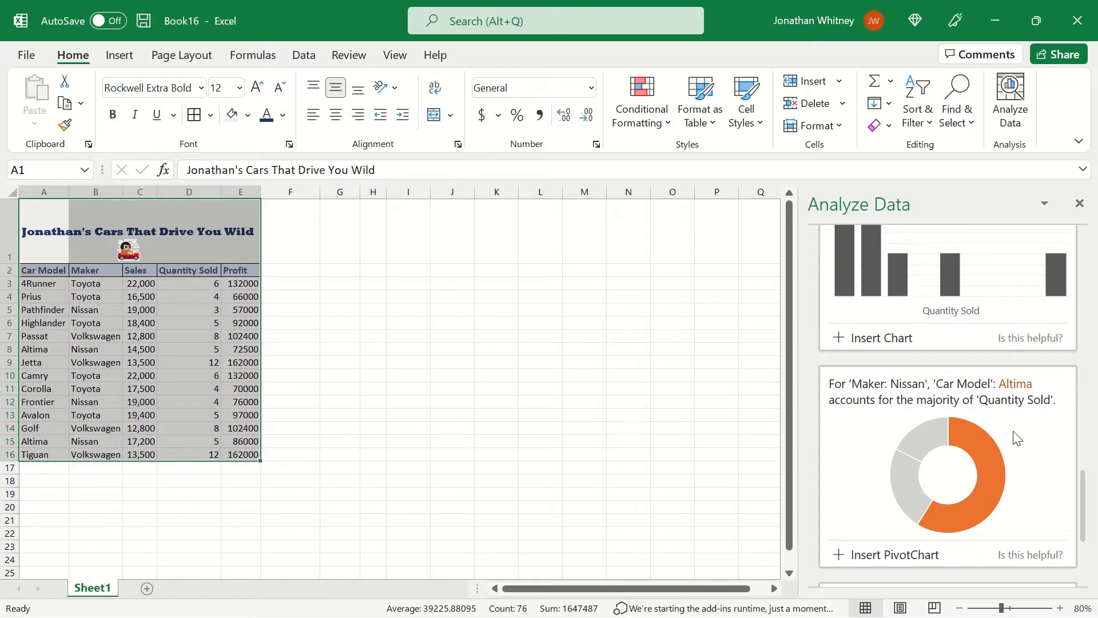
pyautogui.scroll(12, 1014, 438)
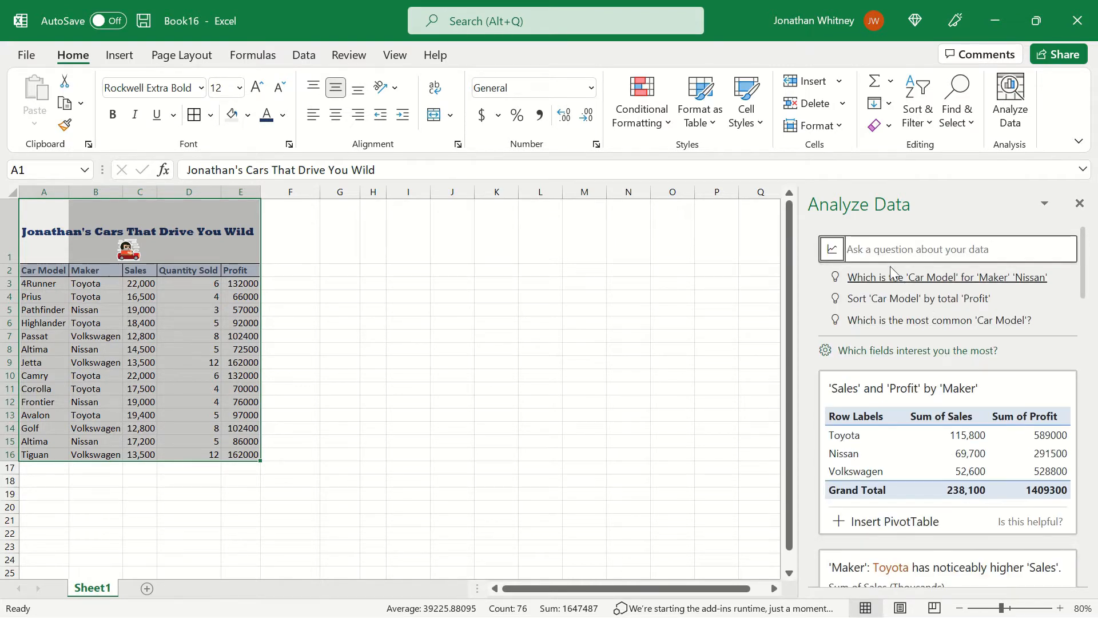
# Step: Ask Analyze Data for "profit by maker", then close the analysis and deselect the table
pyautogui.click(880, 250)
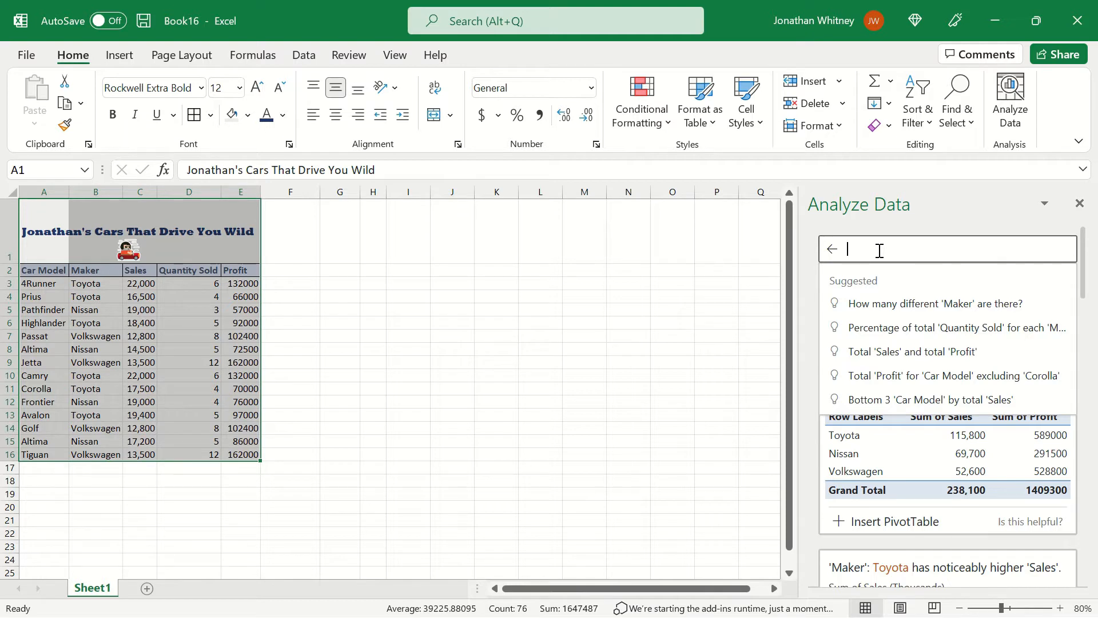
pyautogui.write('profit by')
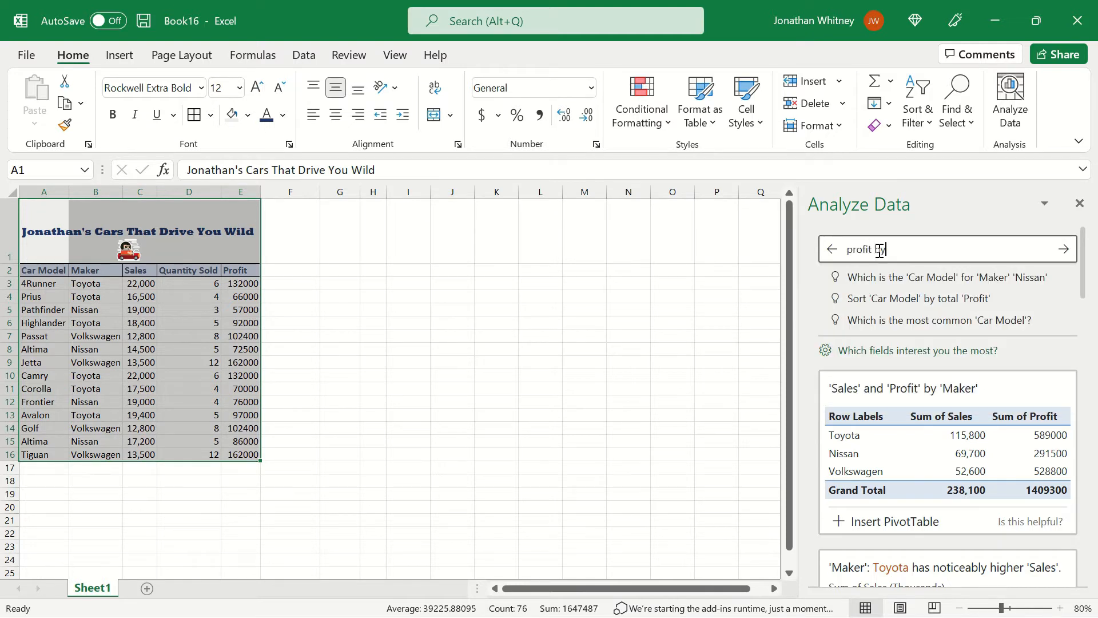
pyautogui.write(' maker')
pyautogui.press('Return')
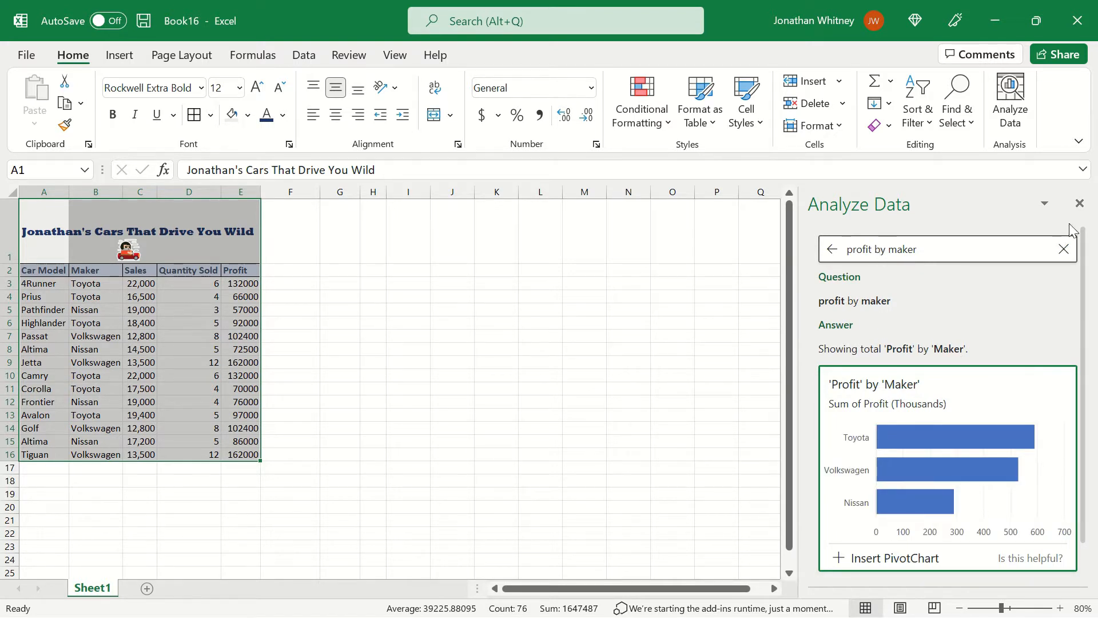
pyautogui.click(1080, 204)
pyautogui.click(317, 283)
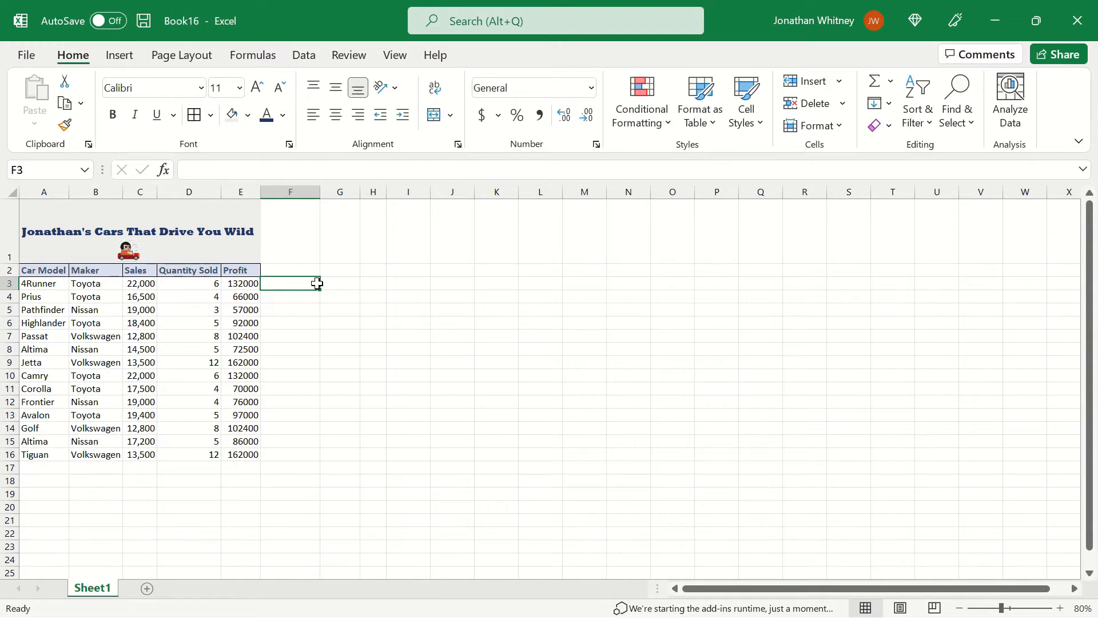
# Step: Apply Quick Analysis data bars to the Profit values in E3:E16
pyautogui.moveTo(245, 282); pyautogui.dragTo(240, 450)
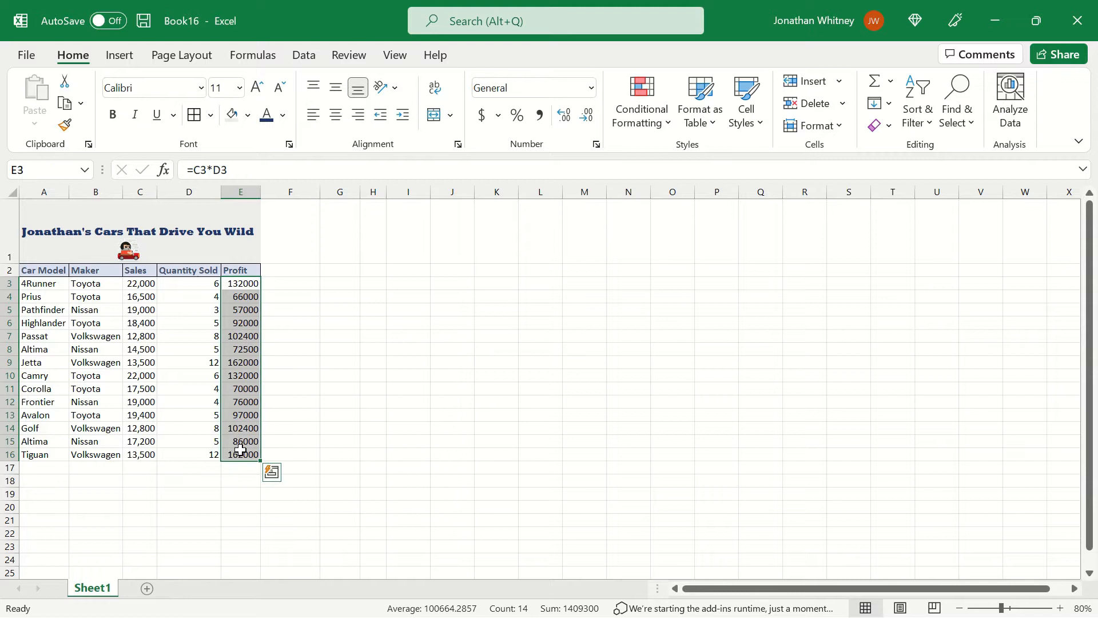
pyautogui.click(273, 473)
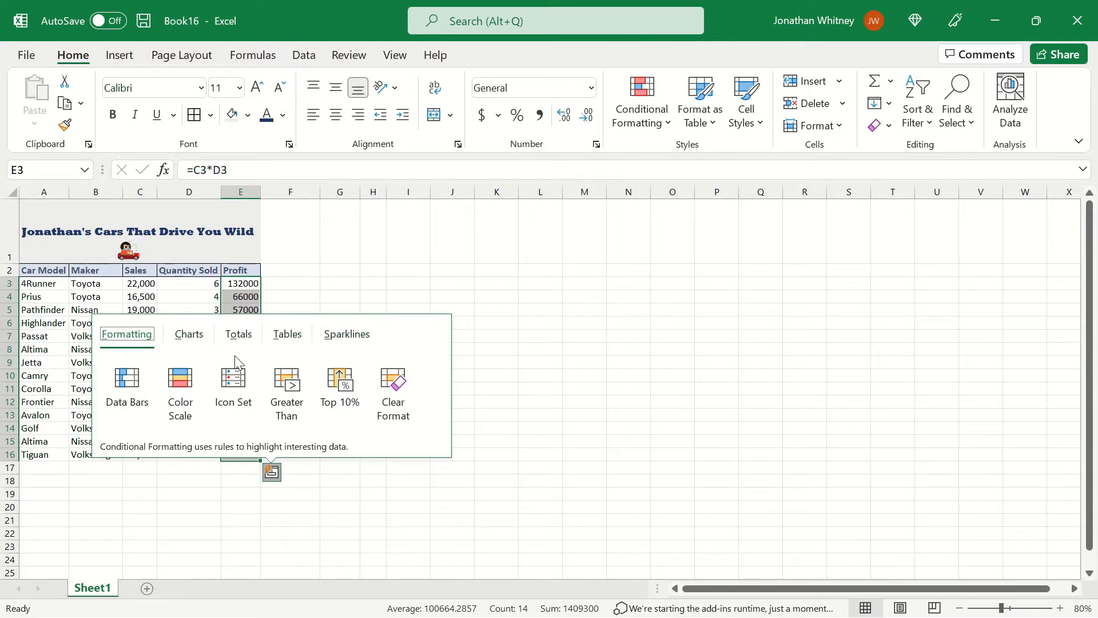
pyautogui.click(127, 379)
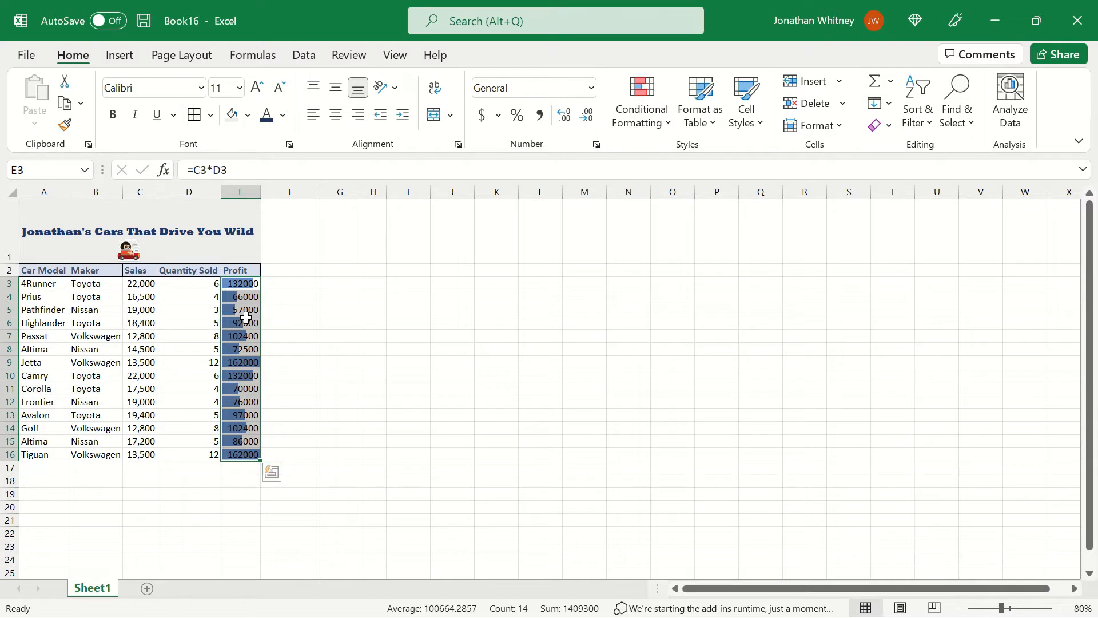
# Step: Dismiss the Quick Analysis options and undo the data bars on the Profit values
pyautogui.hotkey('ctrl', 'q')
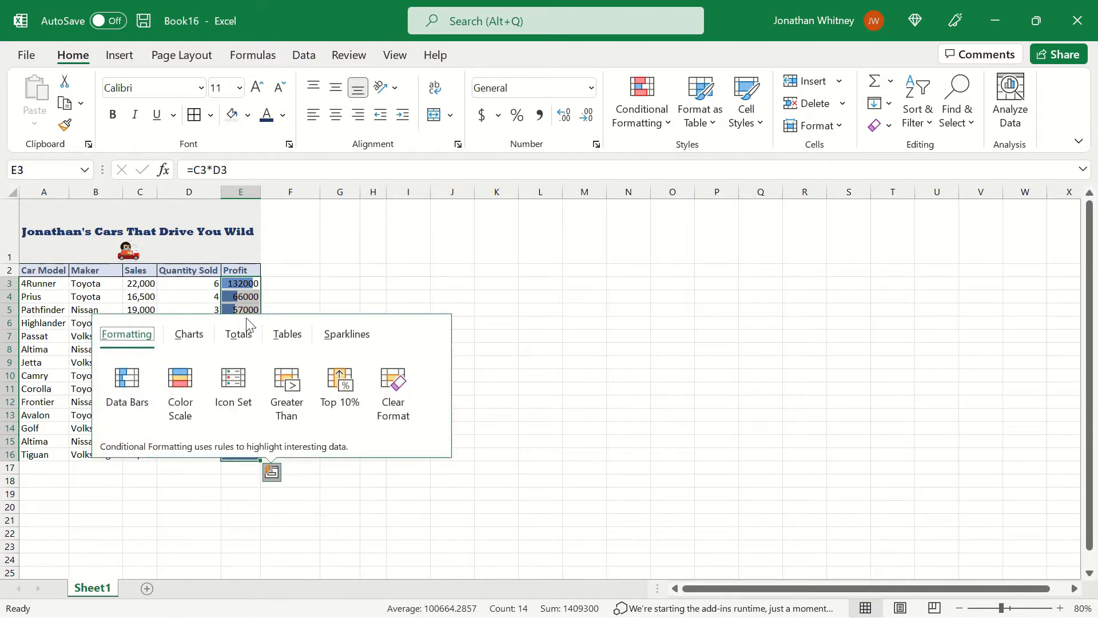
pyautogui.click(293, 294)
pyautogui.hotkey('ctrl', 'z')
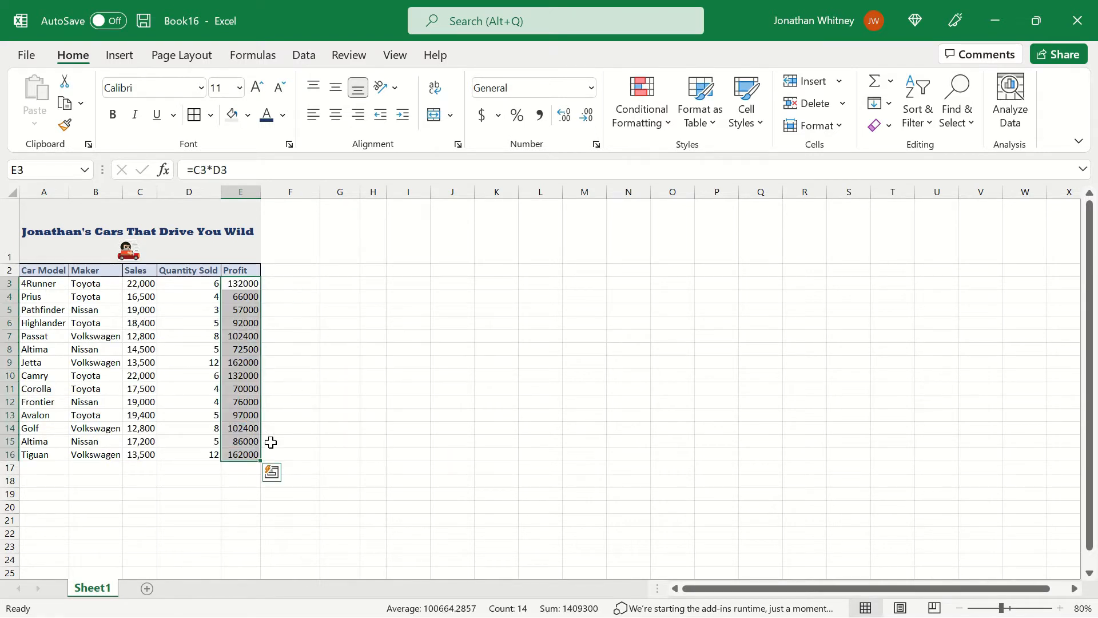
# Step: Apply a Quick Analysis color scale to the Profit values in E3:E16
pyautogui.click(272, 473)
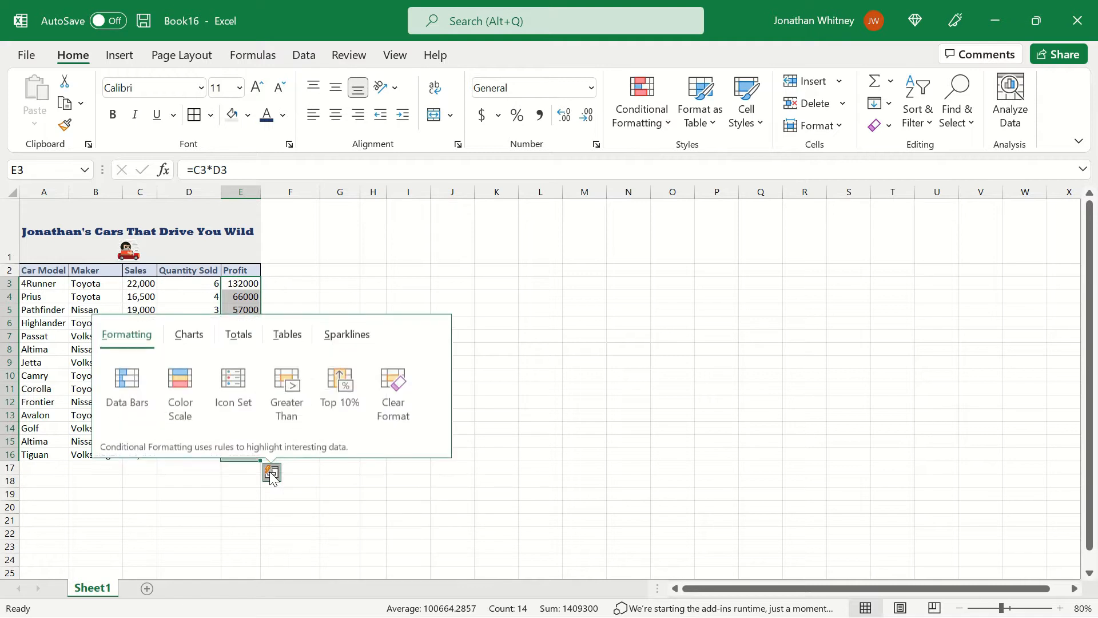
pyautogui.click(183, 386)
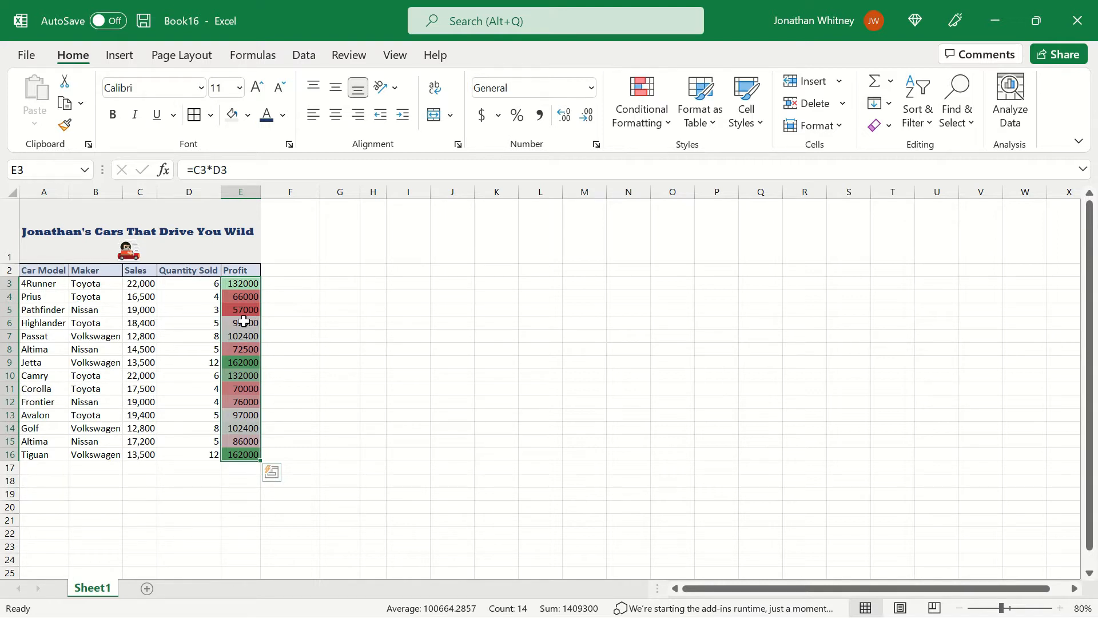
pyautogui.click(309, 270)
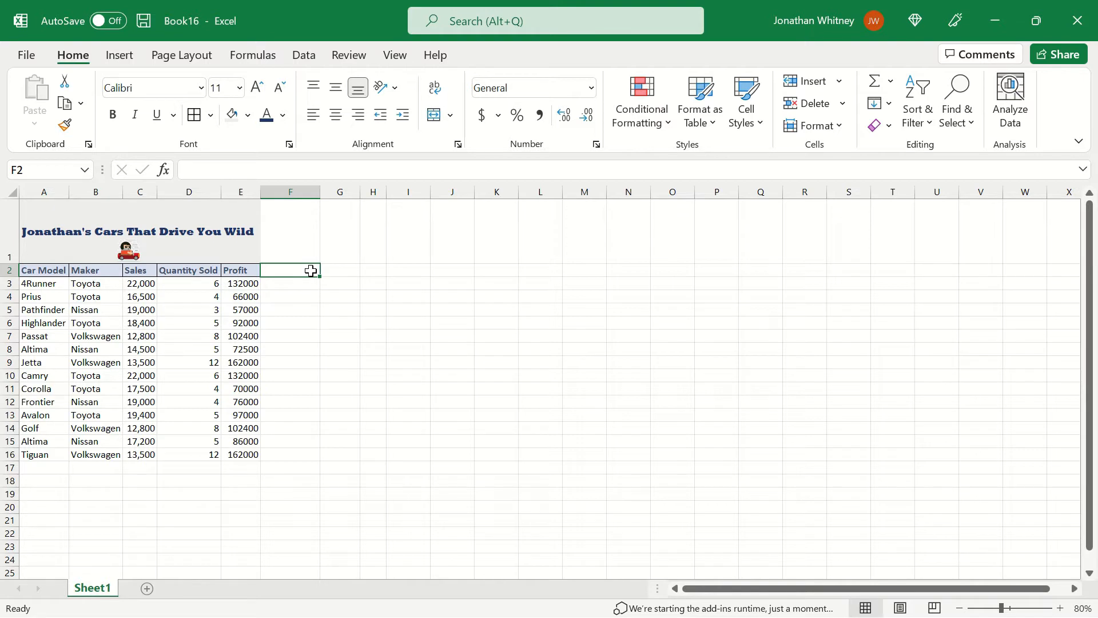
# Step: Insert the recommended PivotTable that sums profit by car model grouped under each maker, based on the car sales table
pyautogui.click(117, 67)
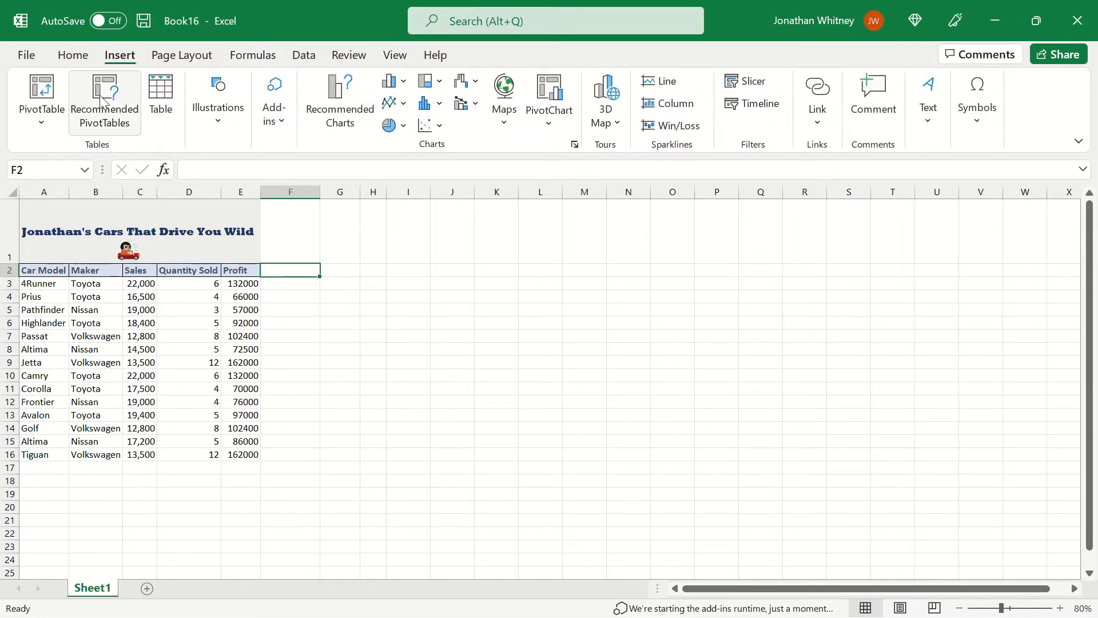
pyautogui.click(146, 324)
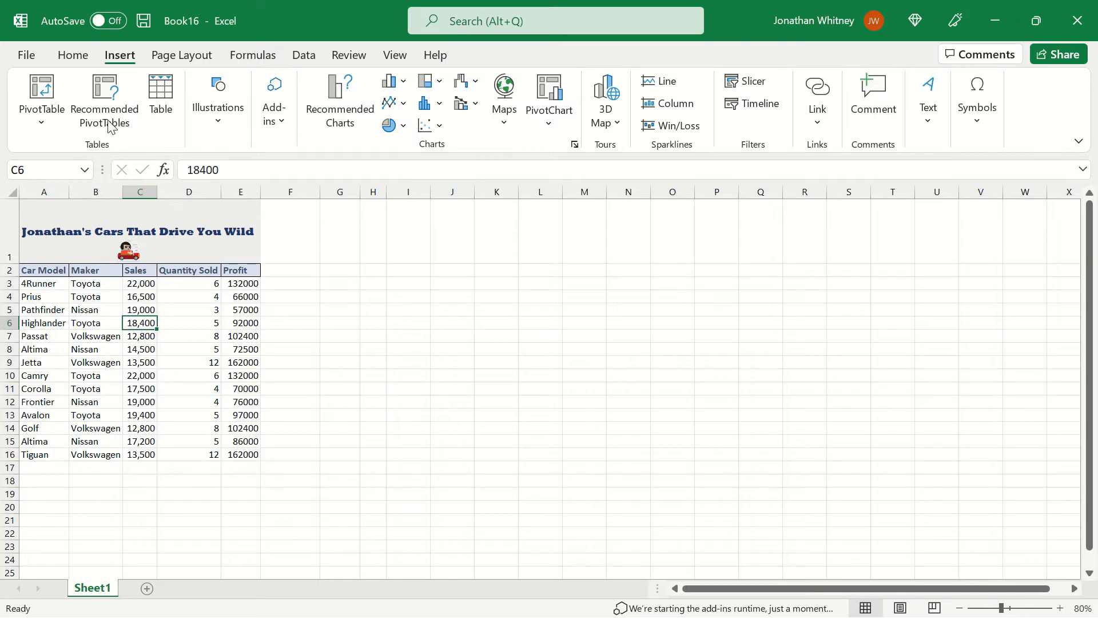
pyautogui.click(106, 96)
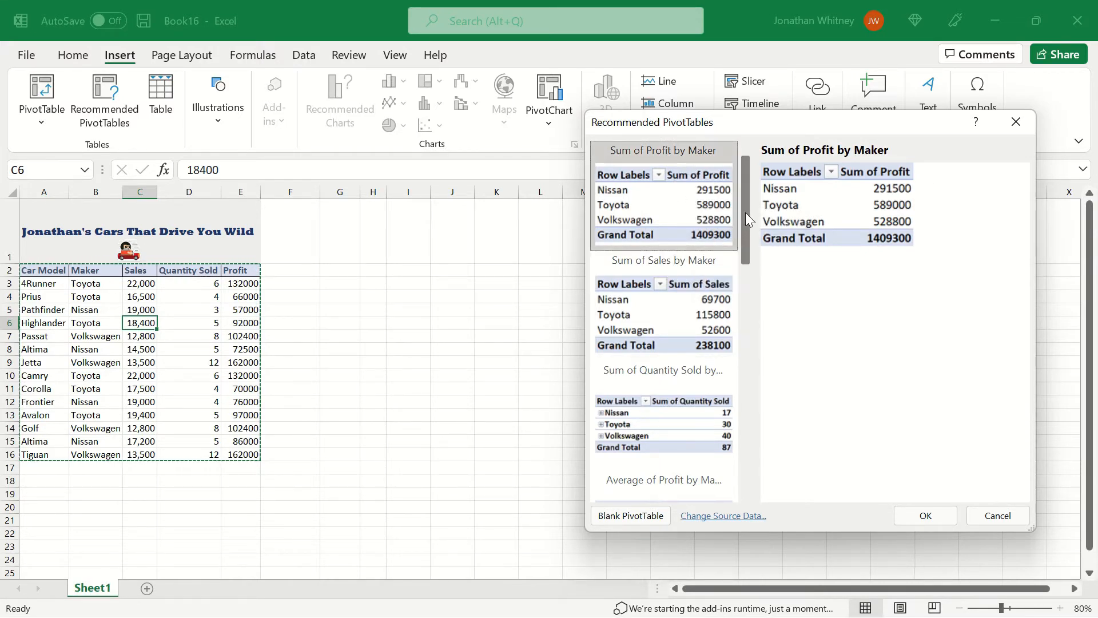
pyautogui.moveTo(746, 219); pyautogui.dragTo(749, 291)
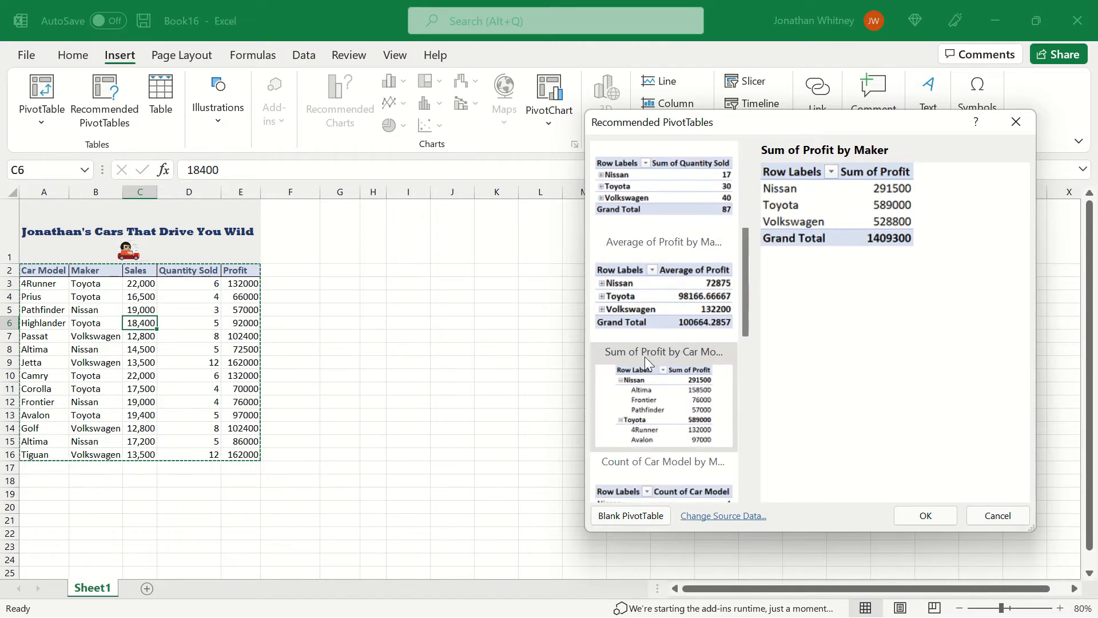
pyautogui.click(696, 399)
pyautogui.click(924, 515)
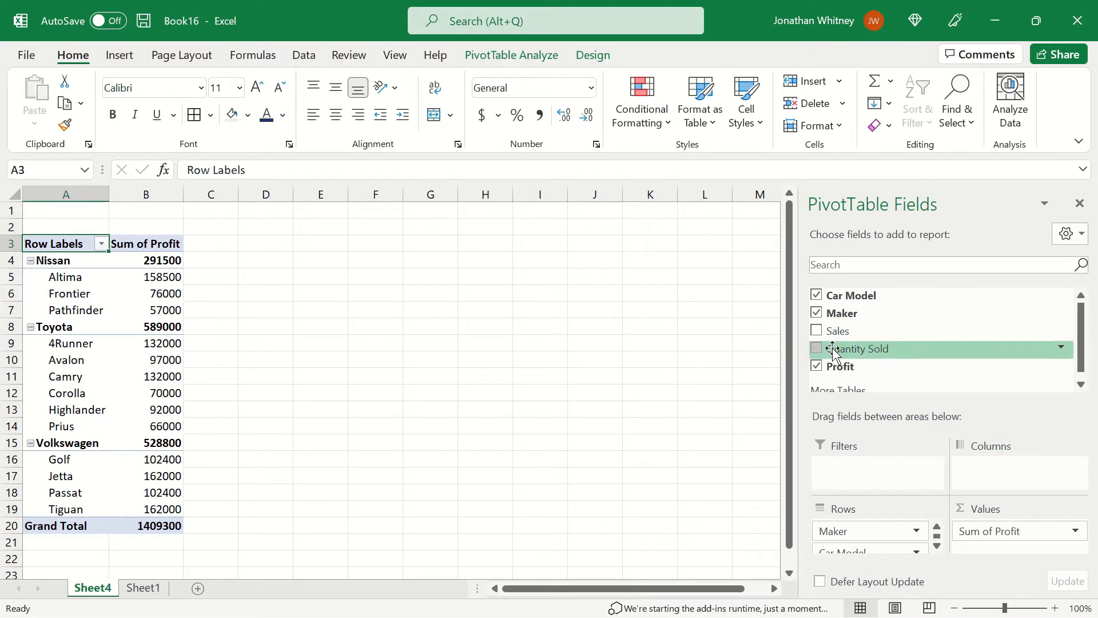
# Step: Add Quantity Sold to the PivotTable's values and check the row label filter options without changing them
pyautogui.moveTo(833, 352); pyautogui.dragTo(993, 538)
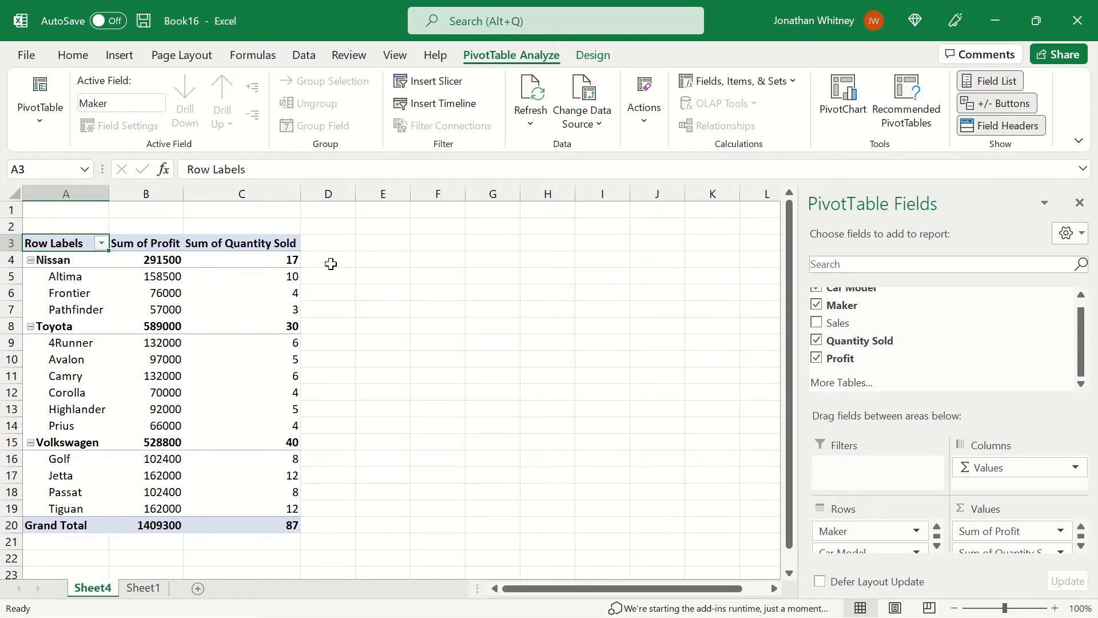
pyautogui.click(101, 245)
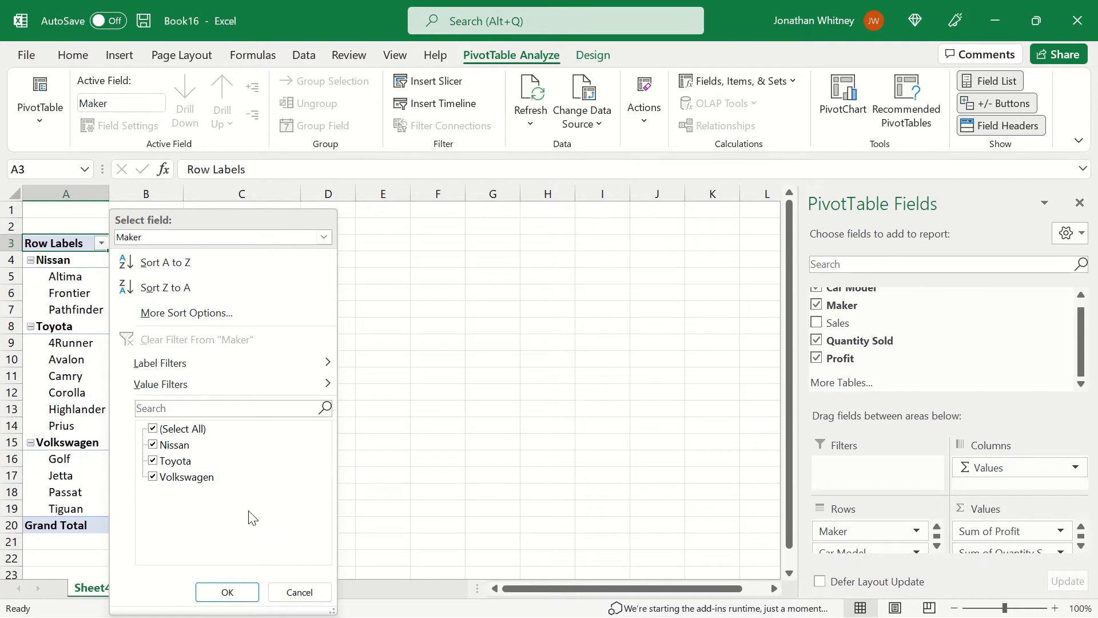
pyautogui.click(298, 593)
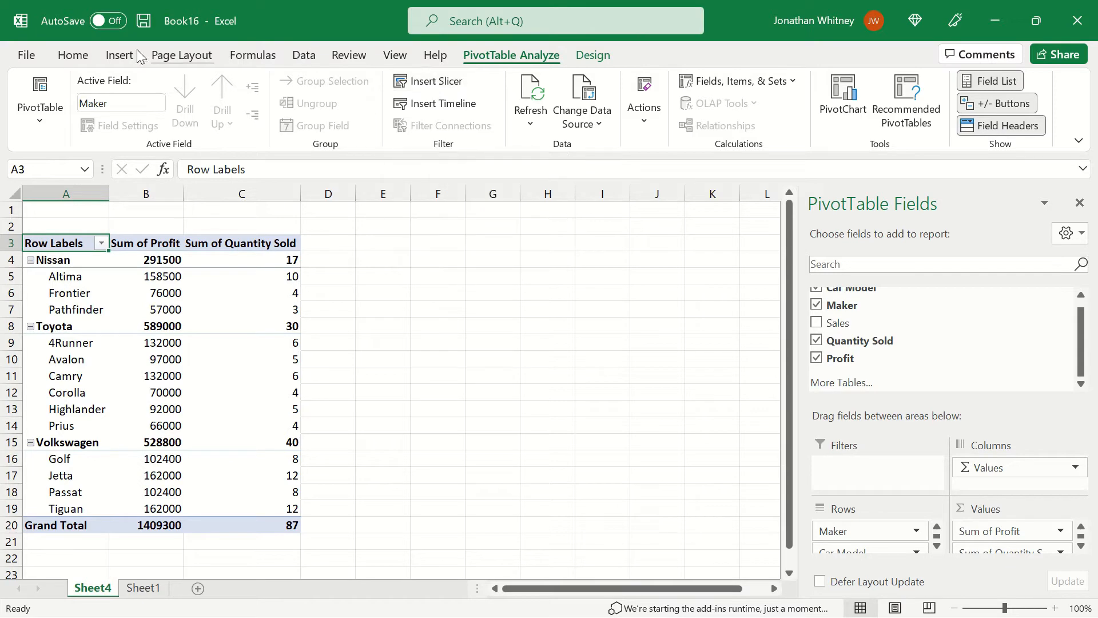
# Step: Insert a slicer for the Maker field of the PivotTable
pyautogui.click(120, 58)
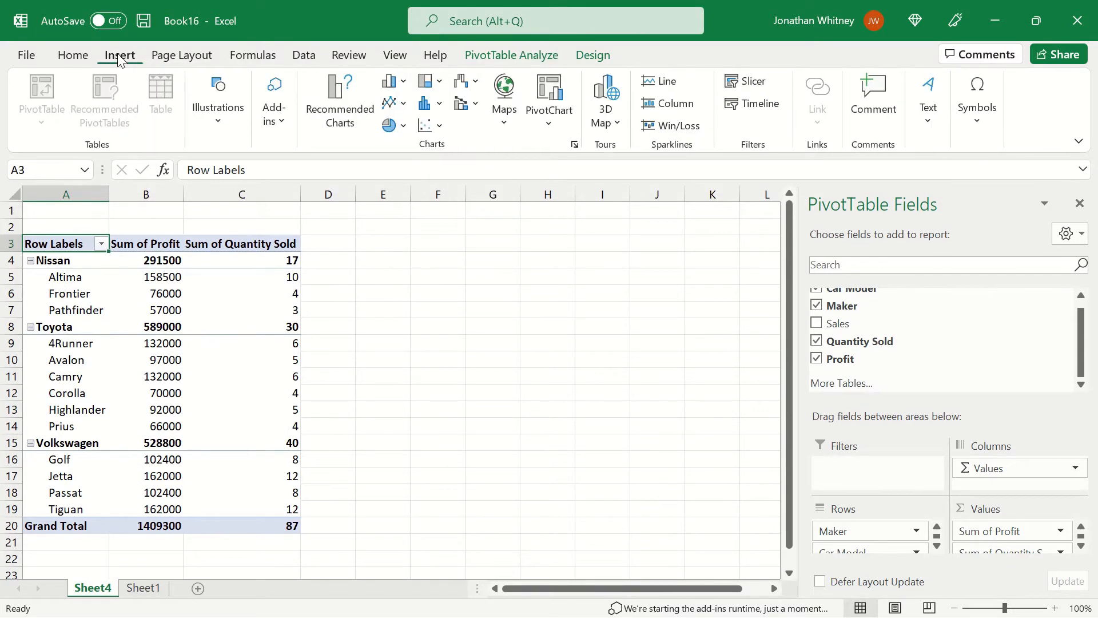
pyautogui.click(742, 86)
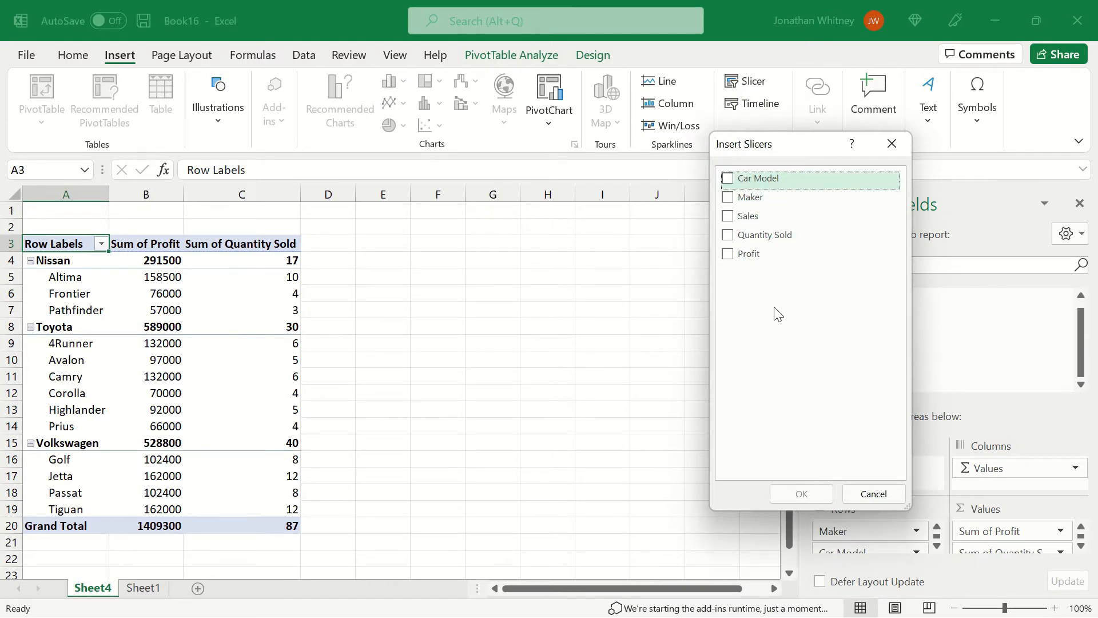
pyautogui.click(730, 199)
pyautogui.click(801, 493)
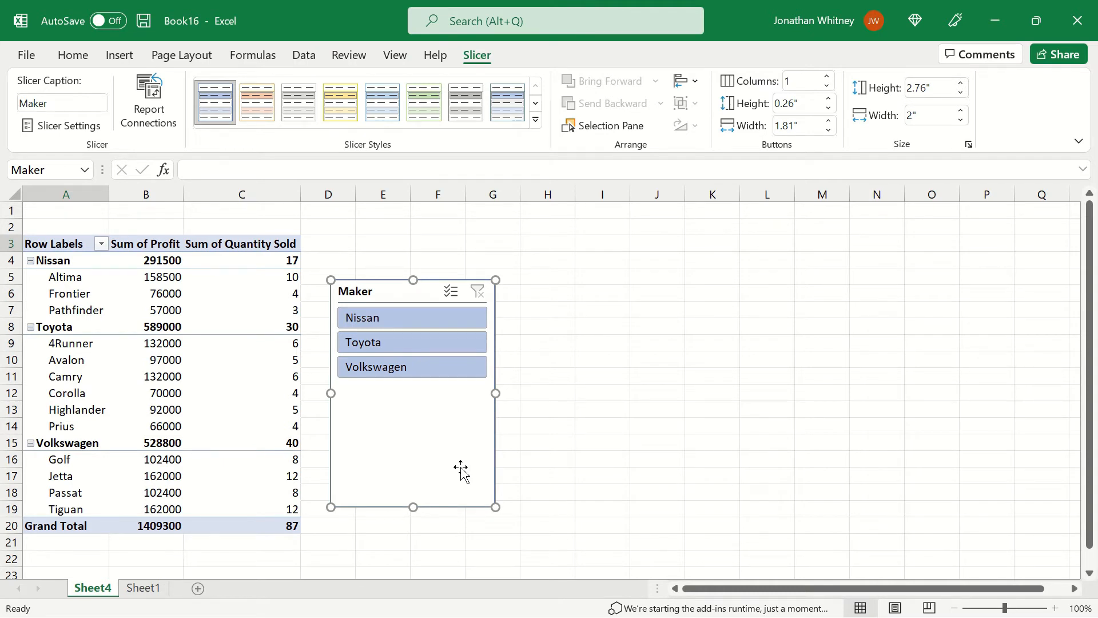
# Step: Filter the PivotTable with the Maker slicer to Nissan, switch it to Toyota, and clear the slicer filter
pyautogui.click(420, 317)
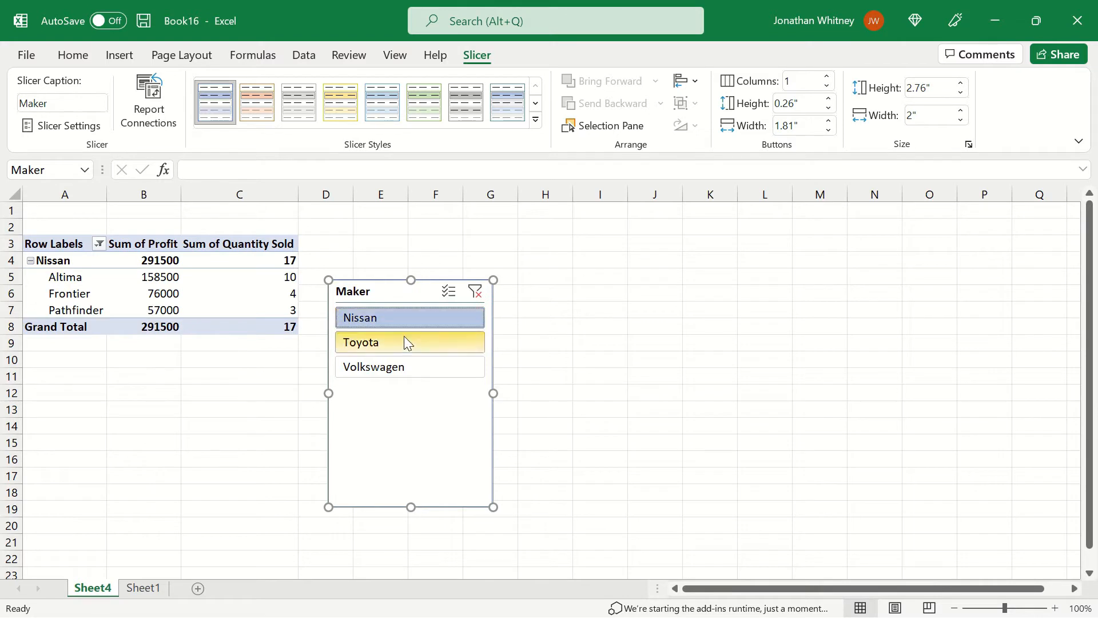
pyautogui.click(404, 339)
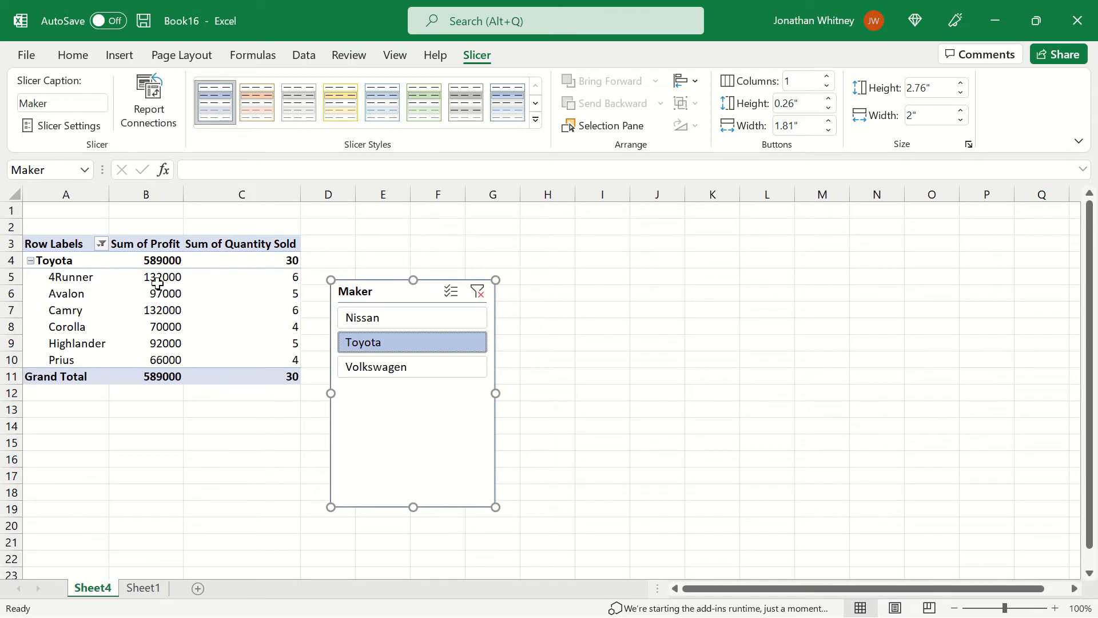
pyautogui.moveTo(165, 318)
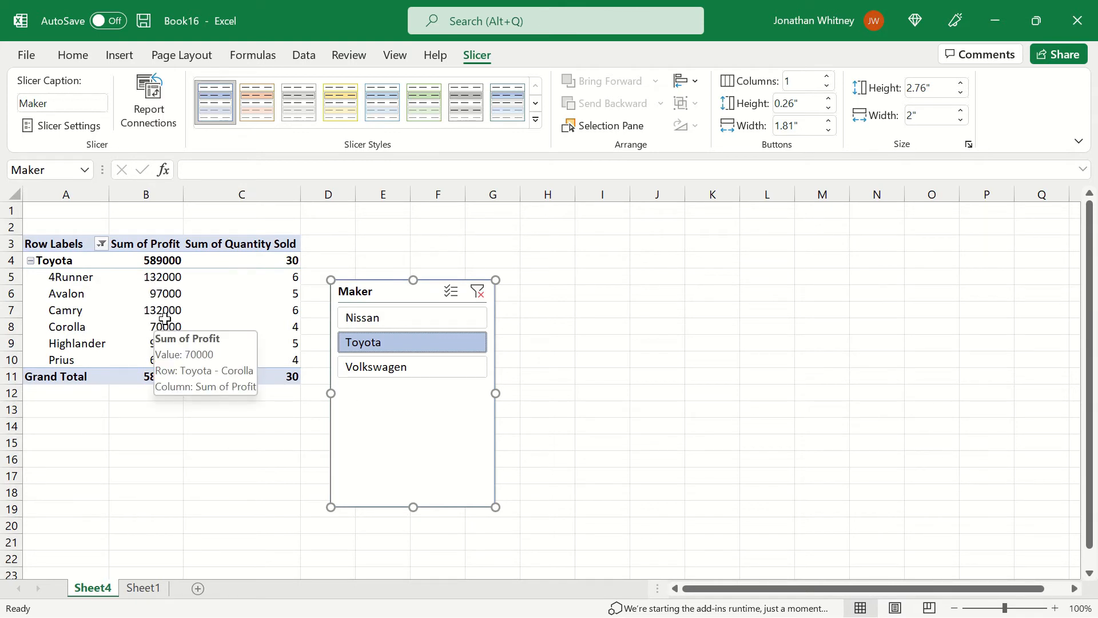
pyautogui.moveTo(219, 315)
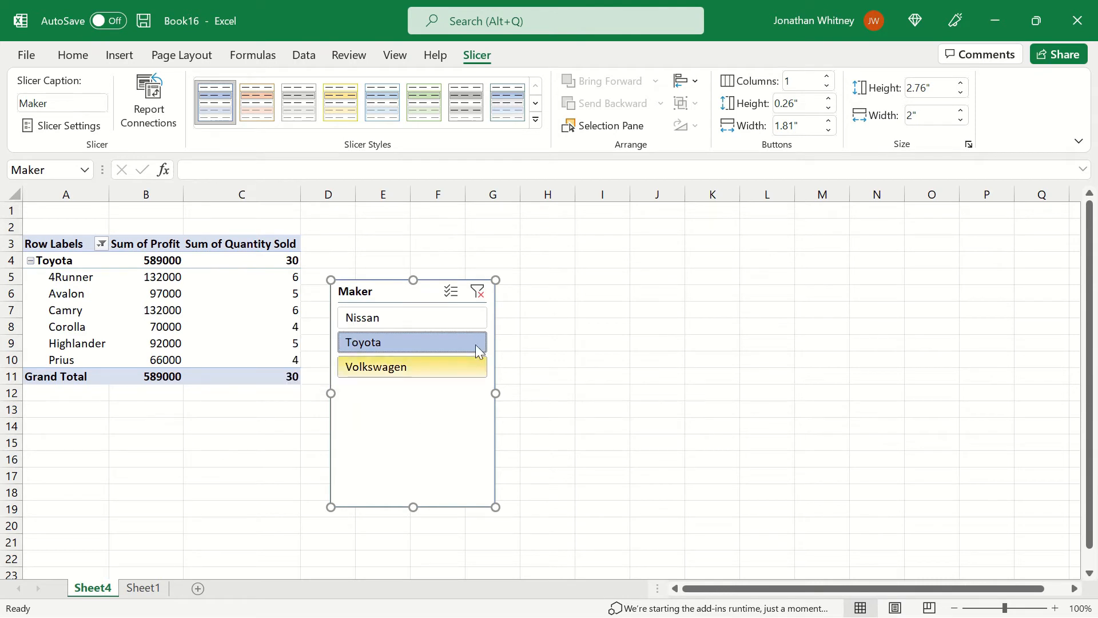
pyautogui.click(477, 292)
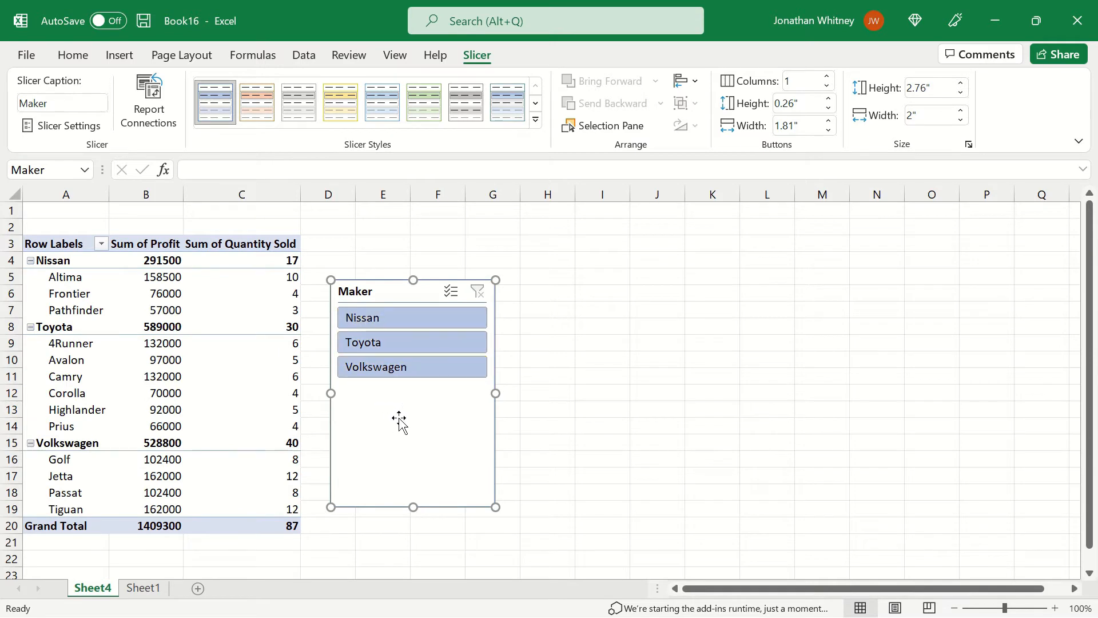
# Step: Turn on multi-select in the Maker slicer and toggle Volkswagen
pyautogui.click(451, 293)
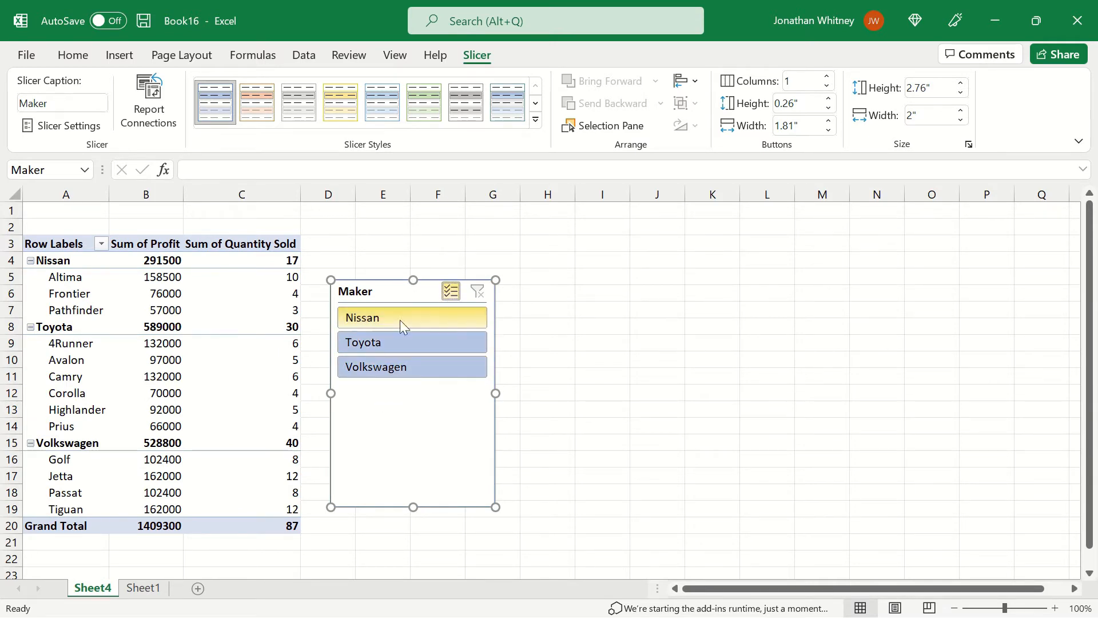
pyautogui.click(375, 369)
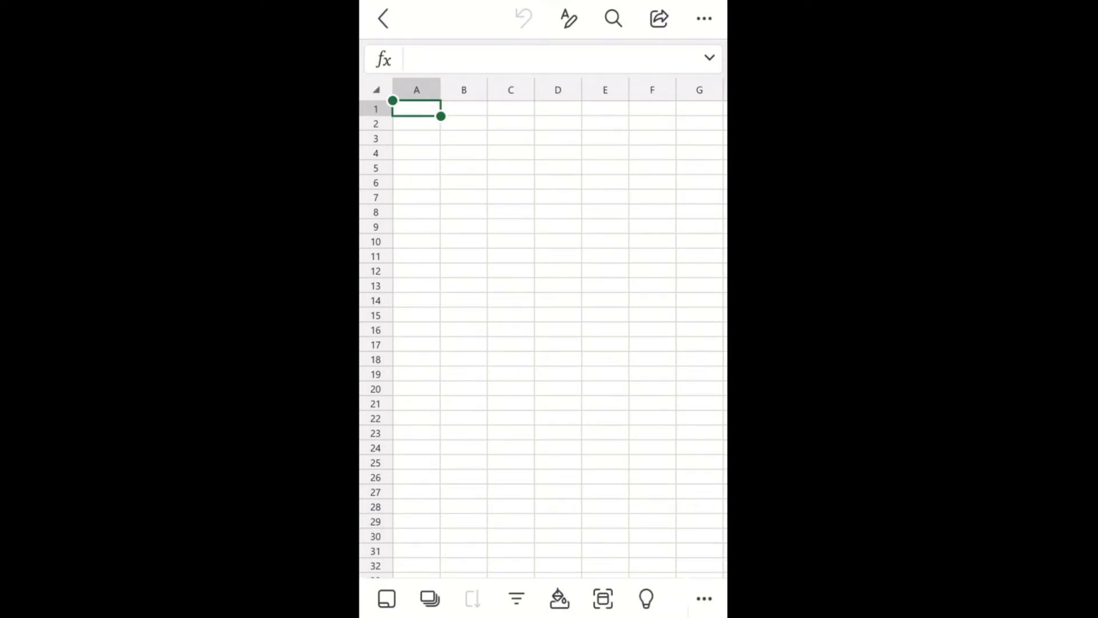
# Step: Switch to the Excel mobile app and use Data from Picture to photograph the printed insurance document and extract its data
pyautogui.click(705, 598)
pyautogui.click(420, 386)
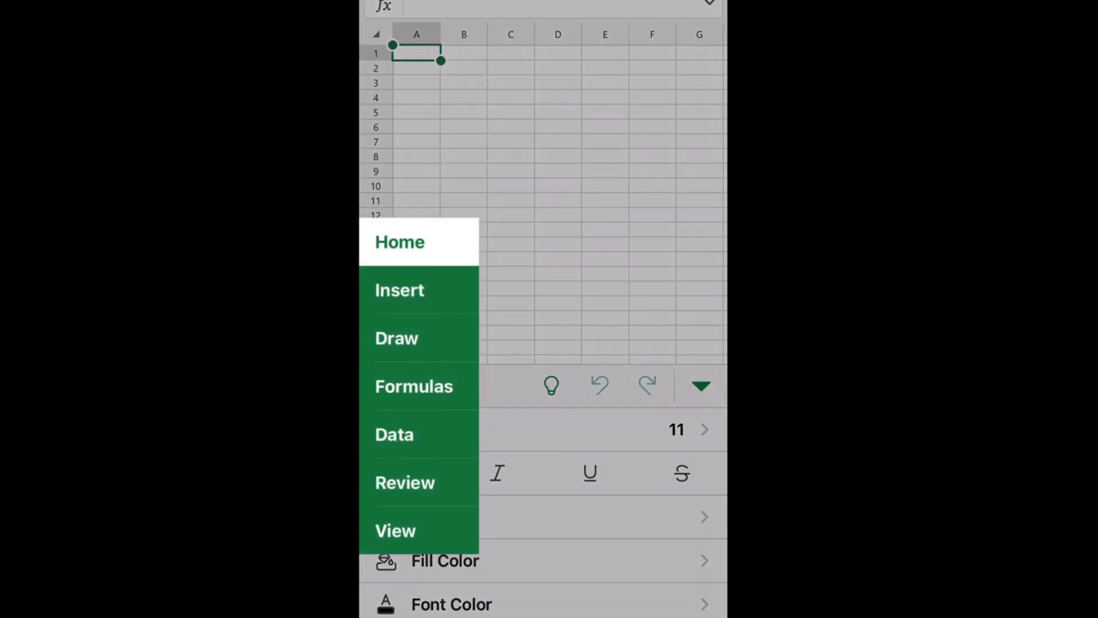
pyautogui.click(400, 290)
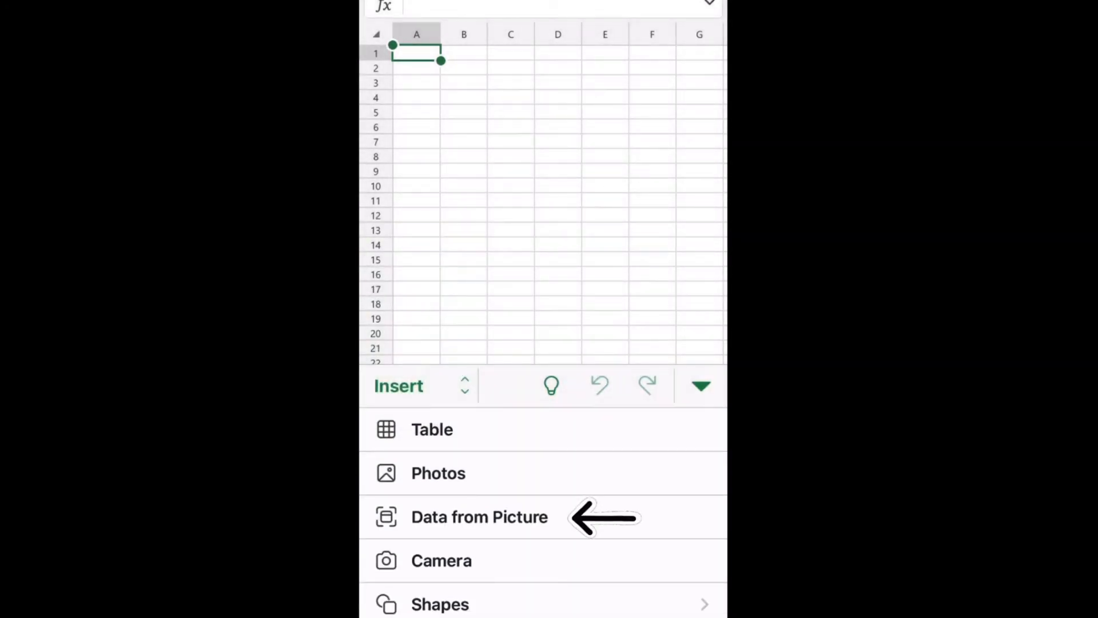
pyautogui.click(480, 517)
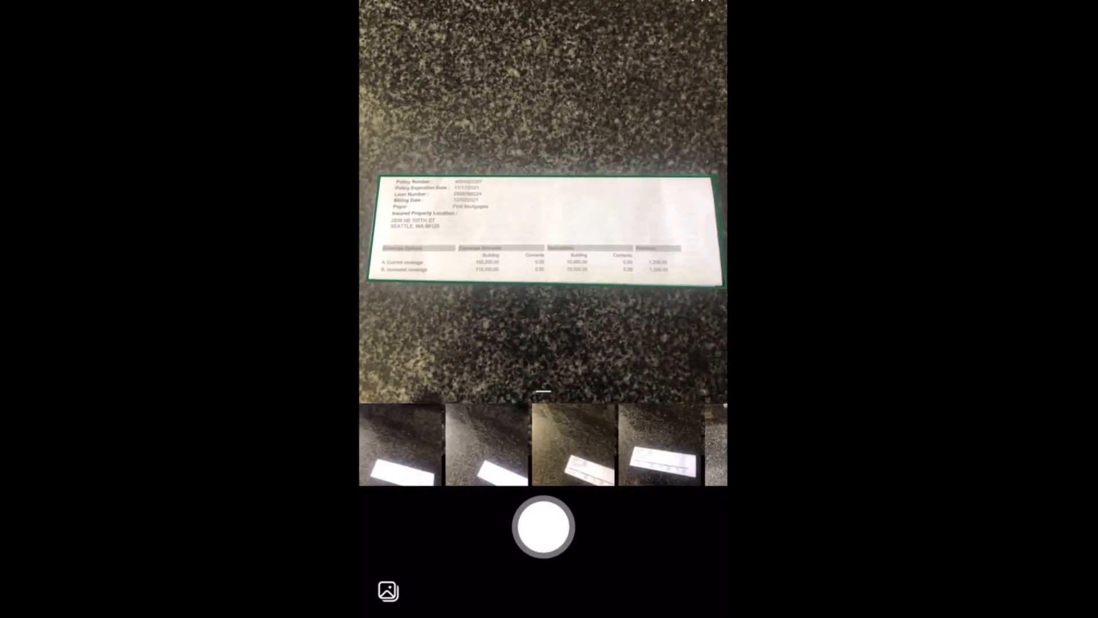
pyautogui.click(544, 527)
pyautogui.click(679, 588)
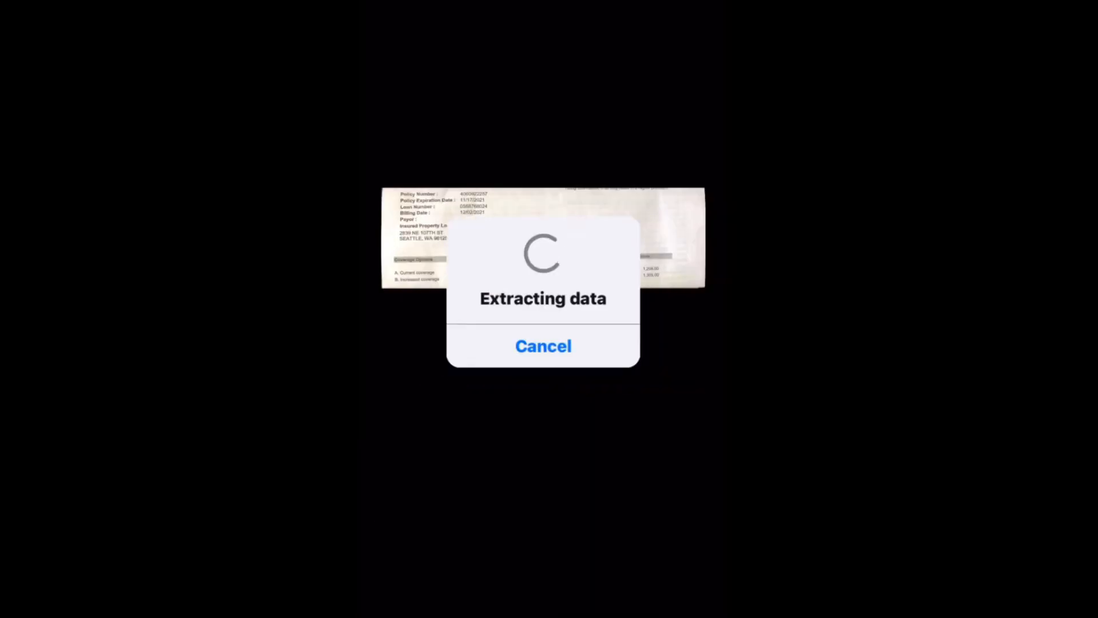
# Step: Examine the rows and columns extracted from the picture, including the flagged cells and the deductibles and premium headings
pyautogui.scroll(-3, 543, 456)
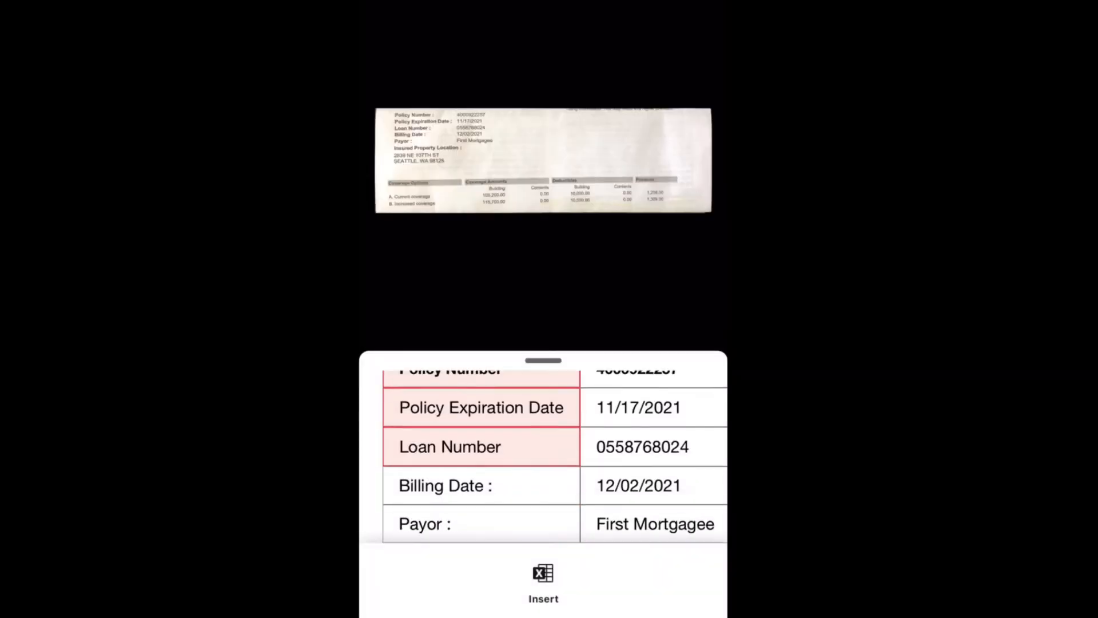
pyautogui.scroll(-5, 543, 456)
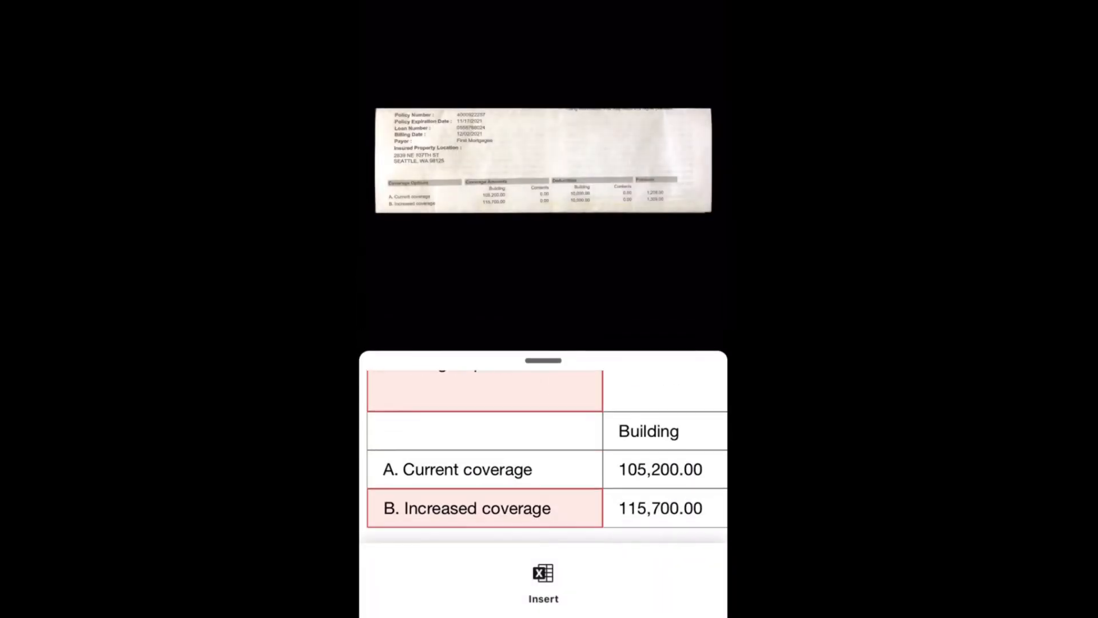
pyautogui.hscroll(5, 544, 456)
pyautogui.scroll(2, 544, 456)
pyautogui.hscroll(3, 544, 456)
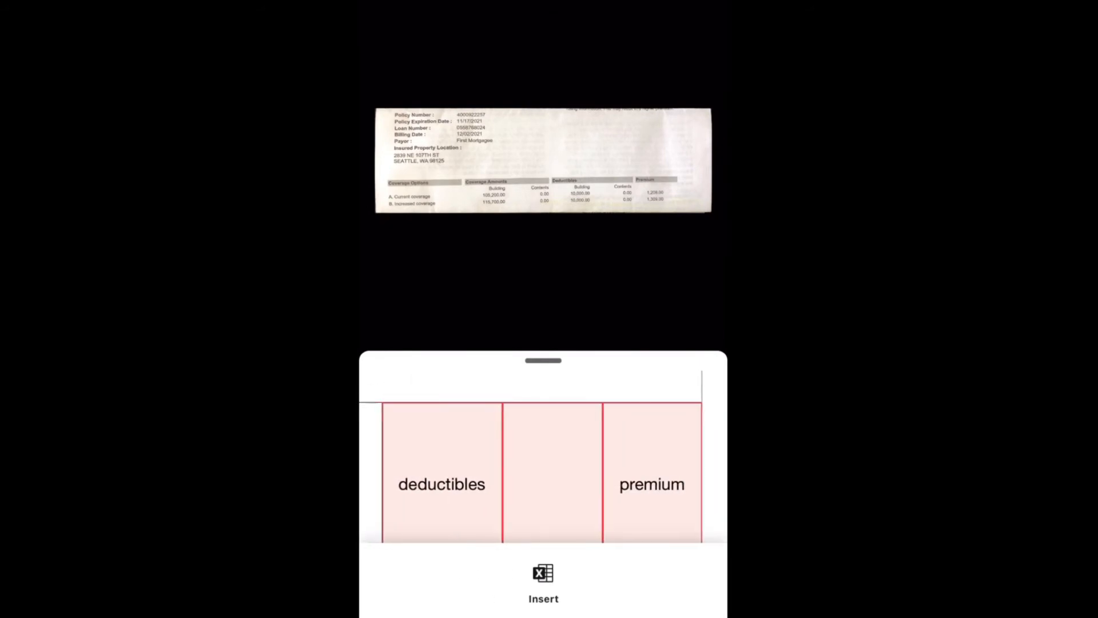
pyautogui.scroll(-2, 543, 456)
pyautogui.hscroll(-8, 544, 456)
# Step: Correct the misread words in the insured property location cell to "Coverage Options" and insert the extracted data without reviewing the remaining items
pyautogui.click(486, 395)
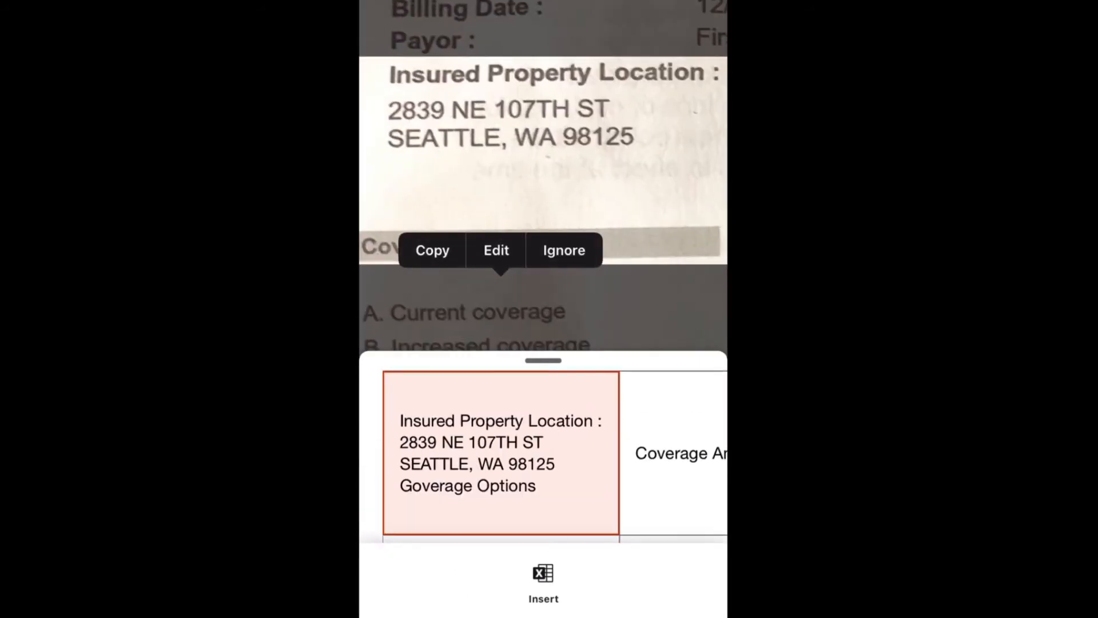
pyautogui.click(497, 250)
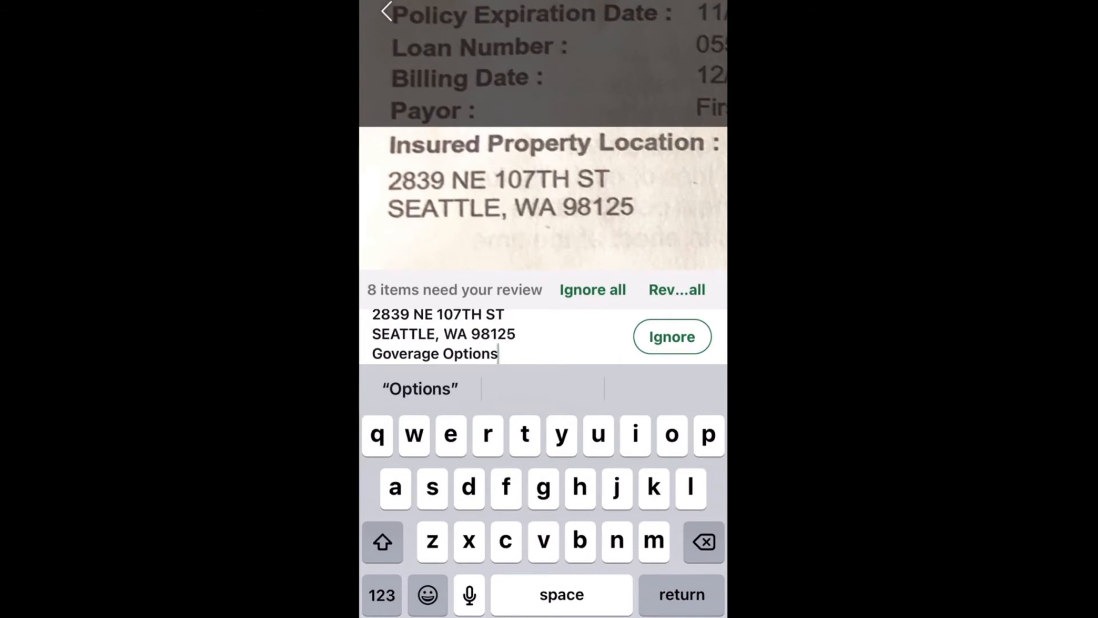
pyautogui.click(405, 353)
pyautogui.click(514, 309)
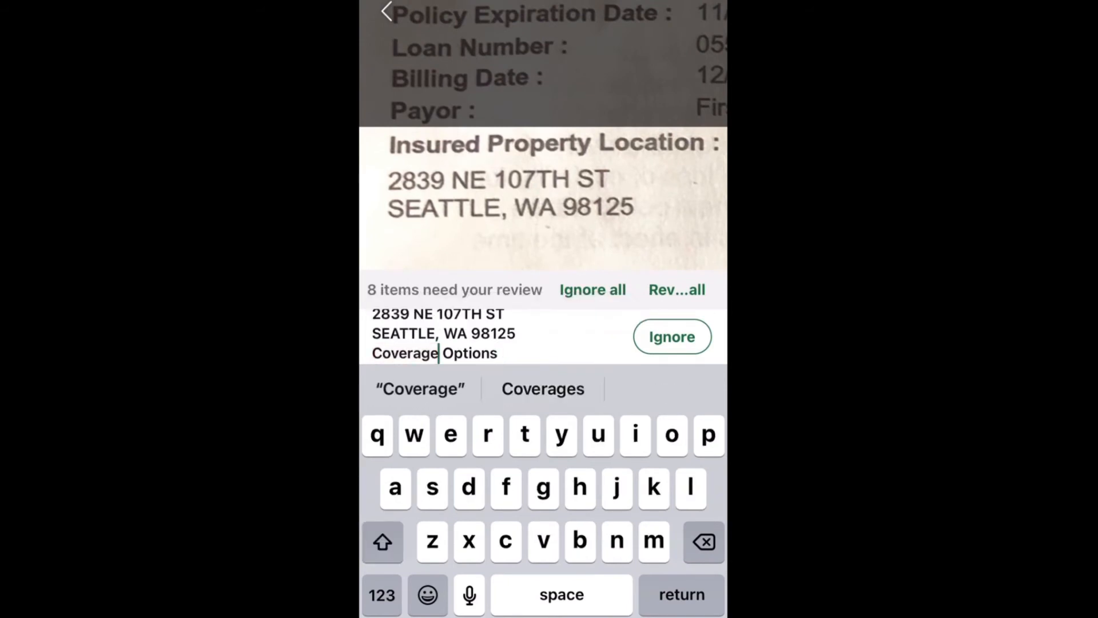
pyautogui.click(502, 353)
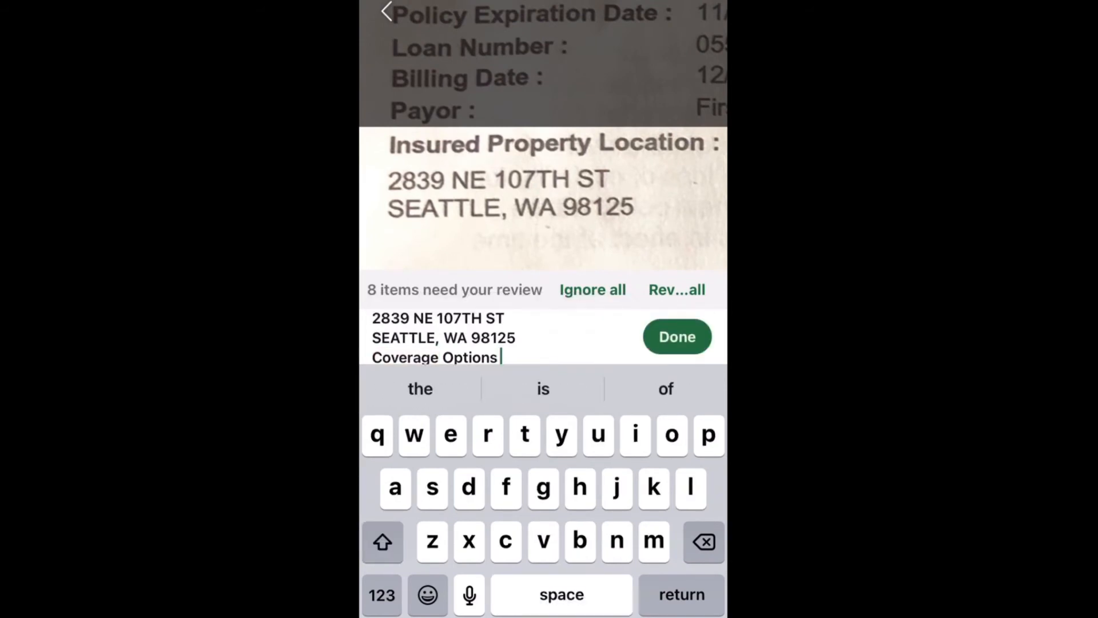
pyautogui.click(672, 337)
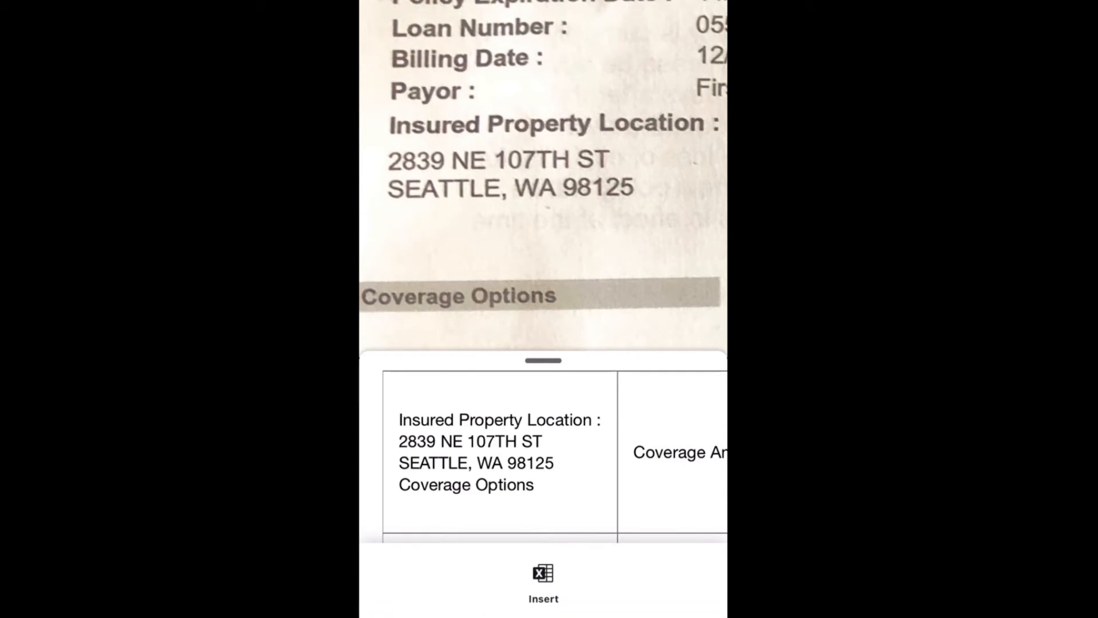
pyautogui.click(543, 581)
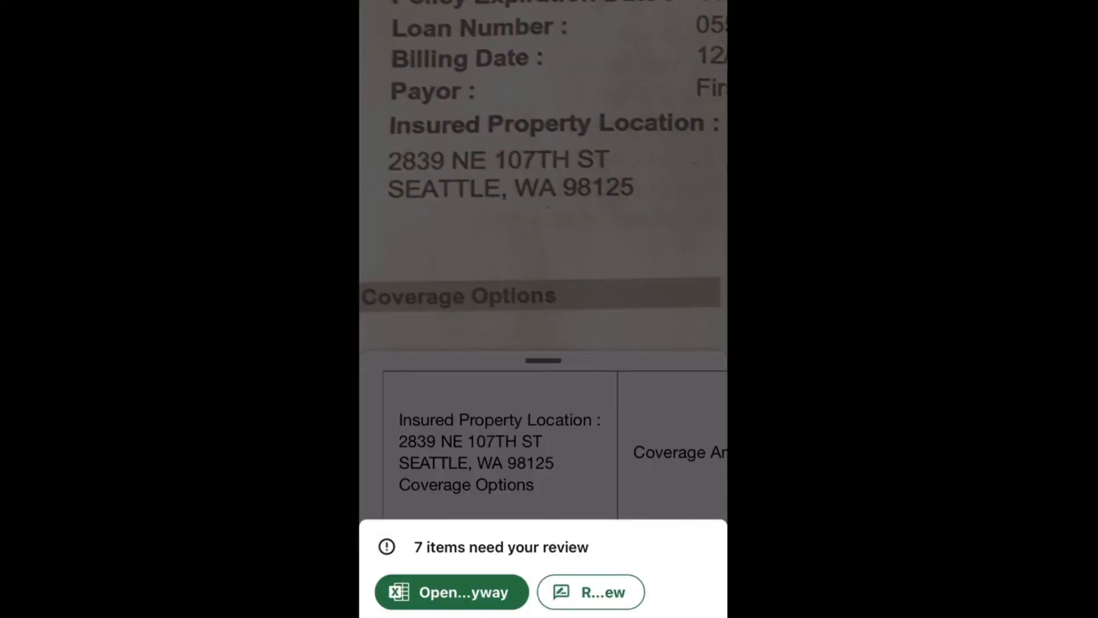
pyautogui.click(452, 592)
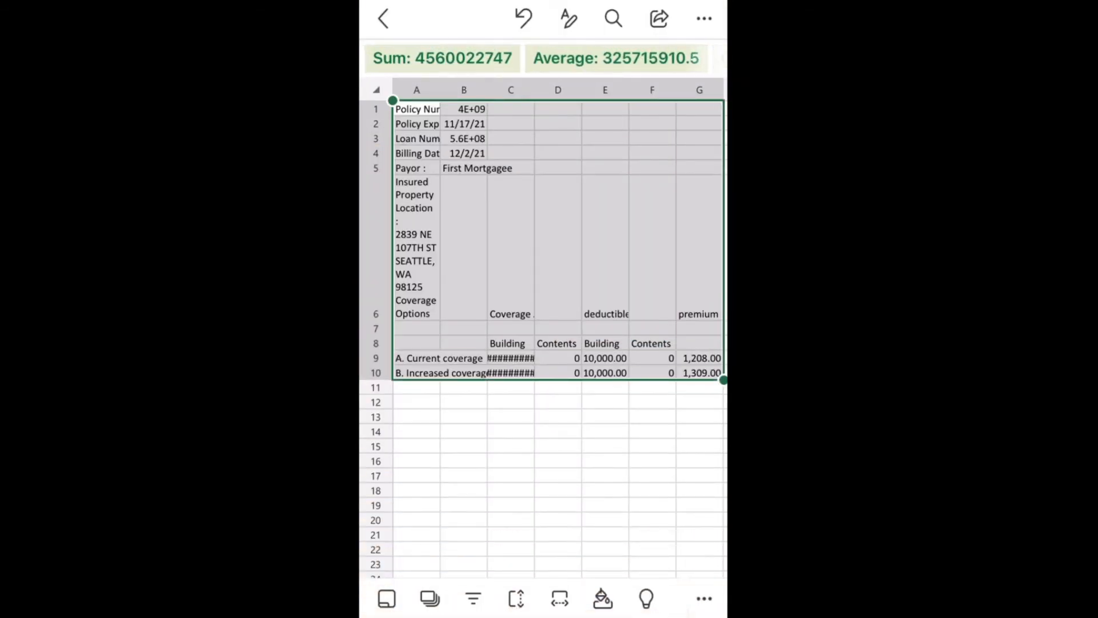
# Step: AutoFit the widths of columns A, C and B to the inserted data
pyautogui.click(417, 90)
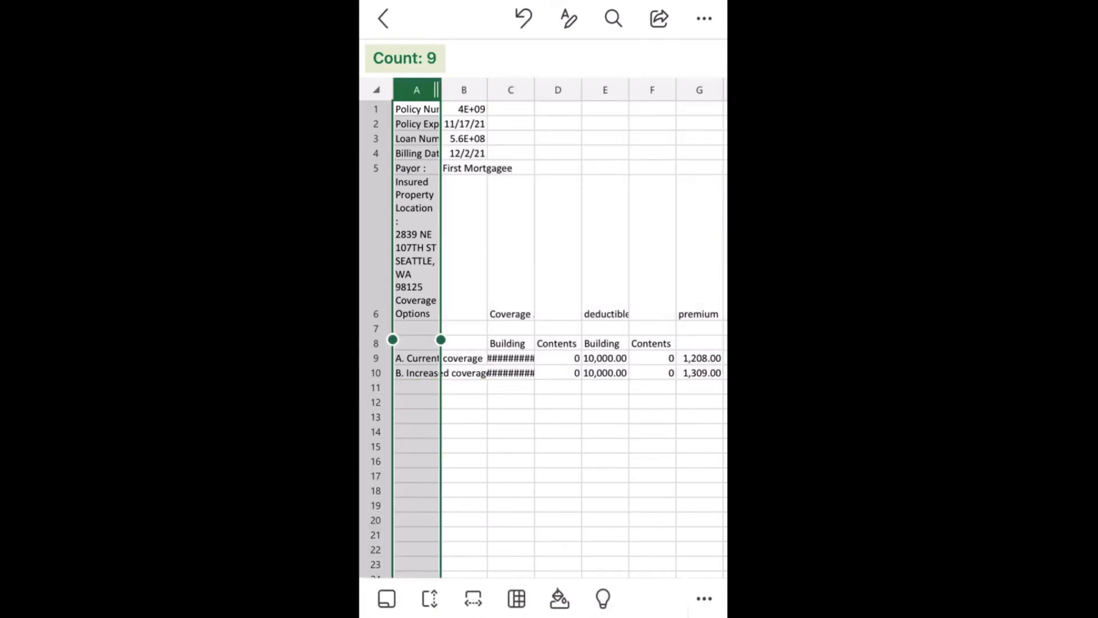
pyautogui.doubleClick(436, 90)
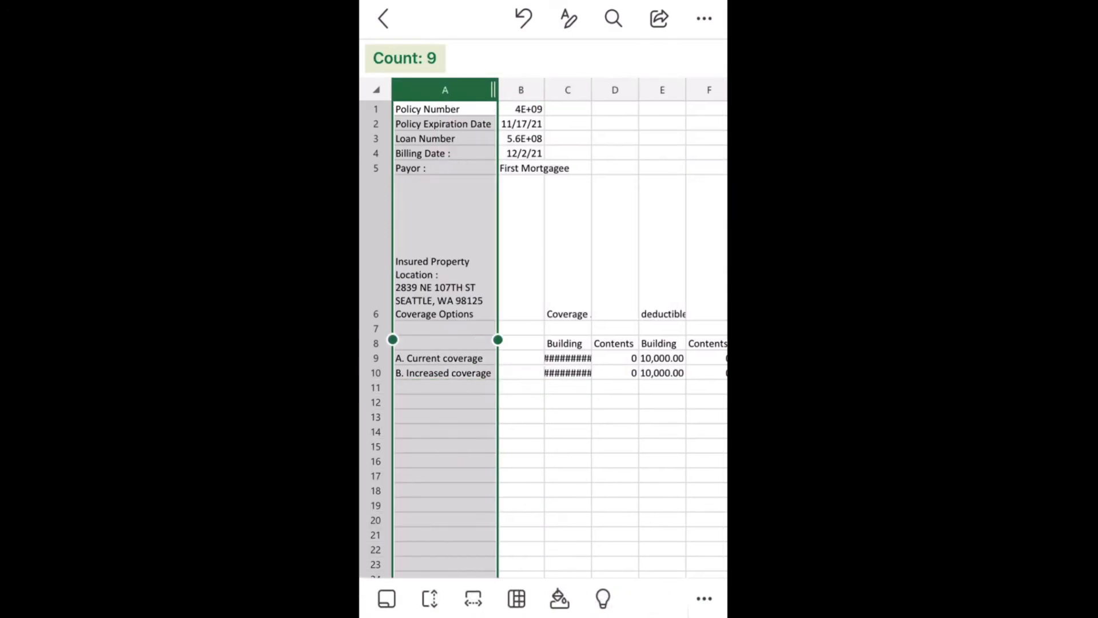
pyautogui.click(521, 90)
pyautogui.doubleClick(568, 90)
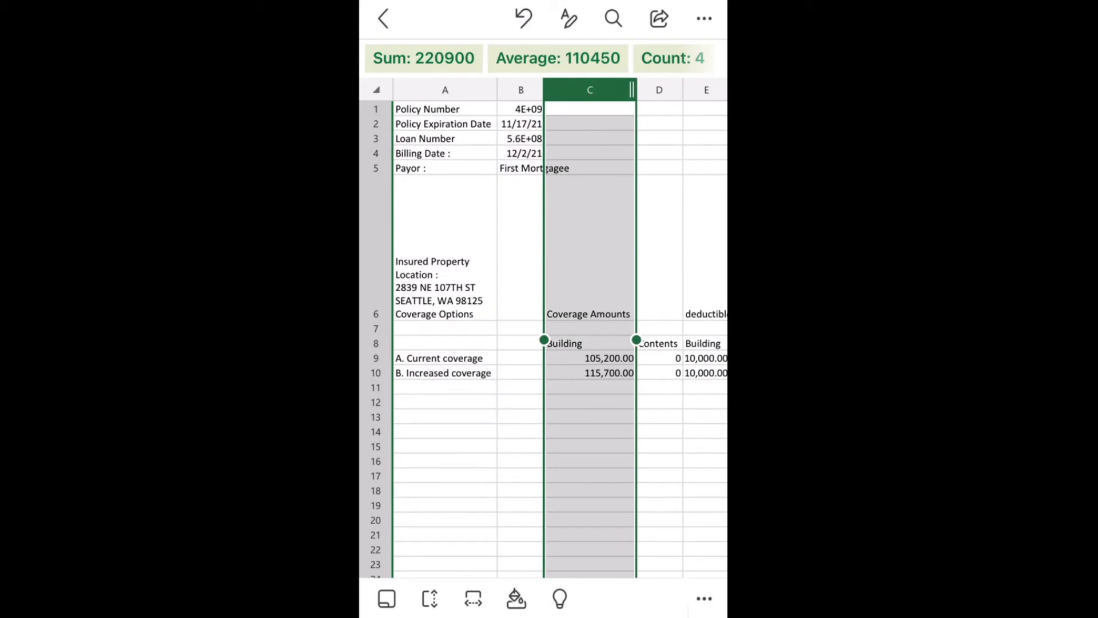
pyautogui.click(521, 90)
pyautogui.doubleClick(545, 90)
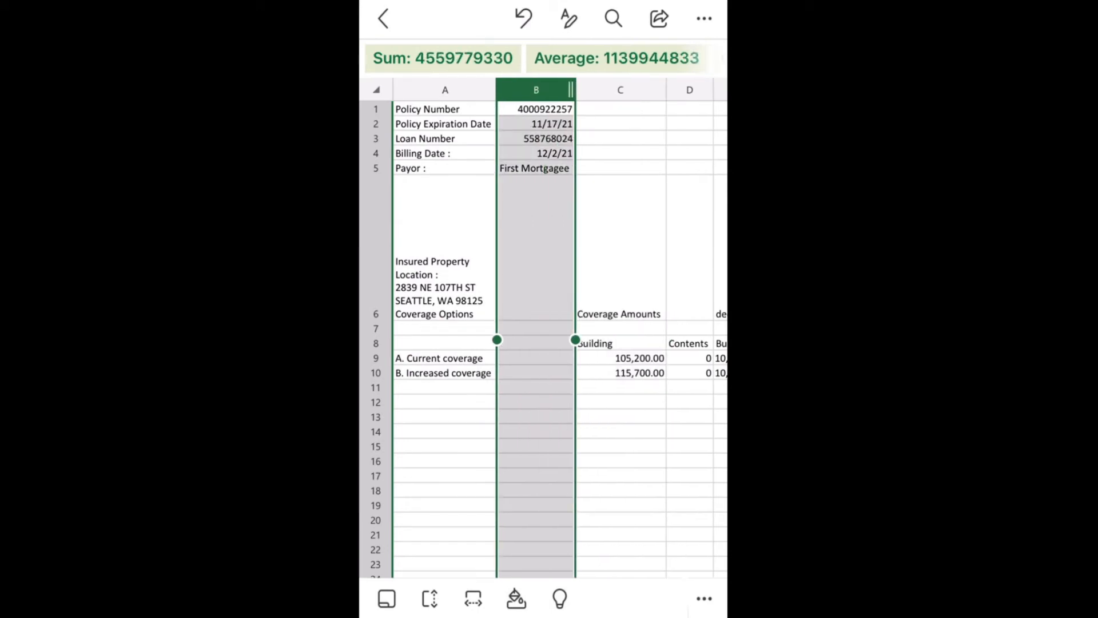
pyautogui.click(620, 503)
pyautogui.hscroll(5, 543, 343)
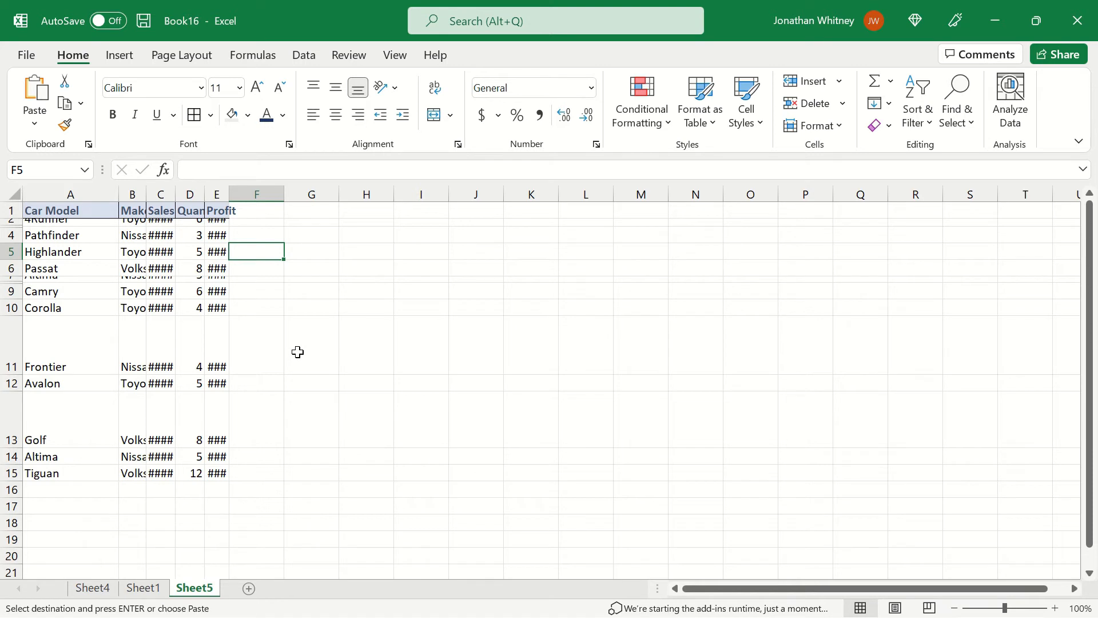
# Step: Switch to the desktop Excel workbook and AutoFit all column widths and row heights on Sheet5
pyautogui.hotkey('ctrl', 'a')
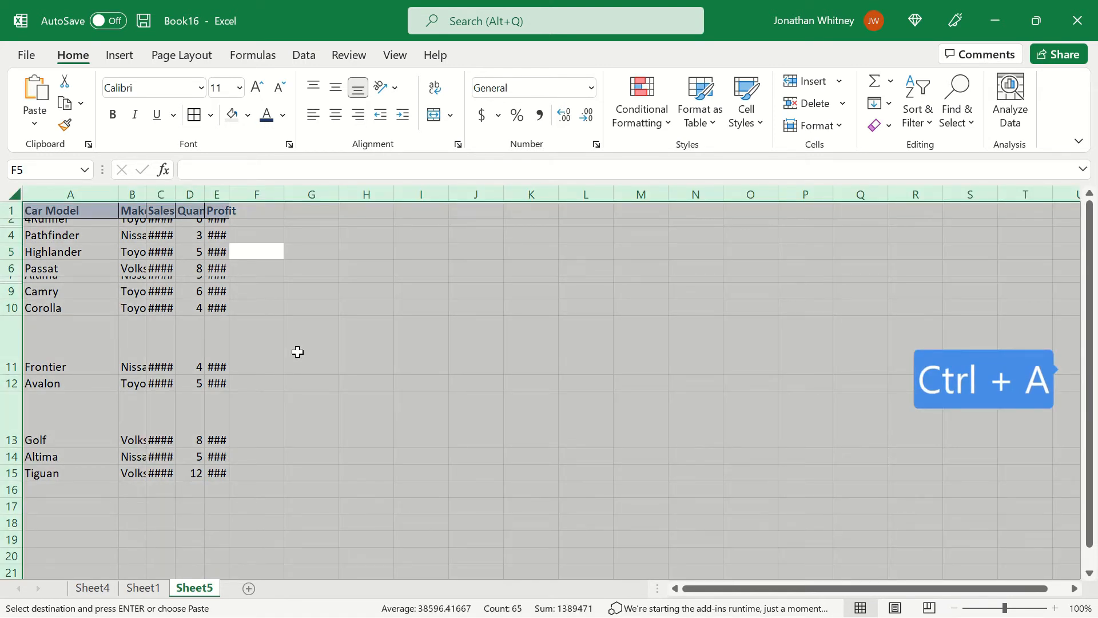
pyautogui.hotkey('alt', 'h')
pyautogui.press('o')
pyautogui.press('i')
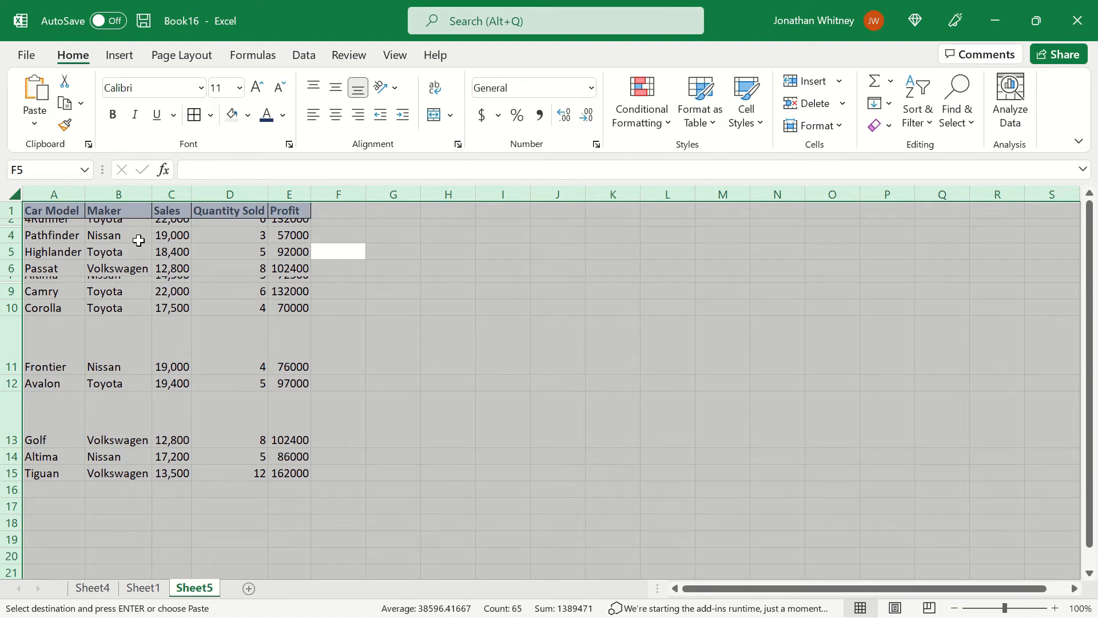
pyautogui.doubleClick(11, 258)
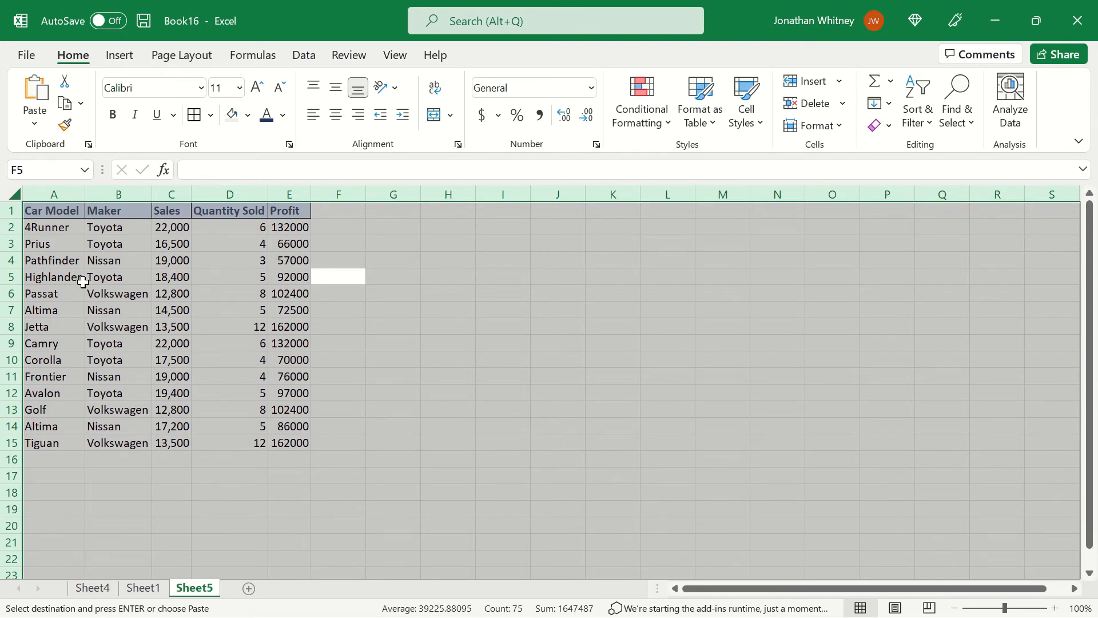
pyautogui.click(341, 312)
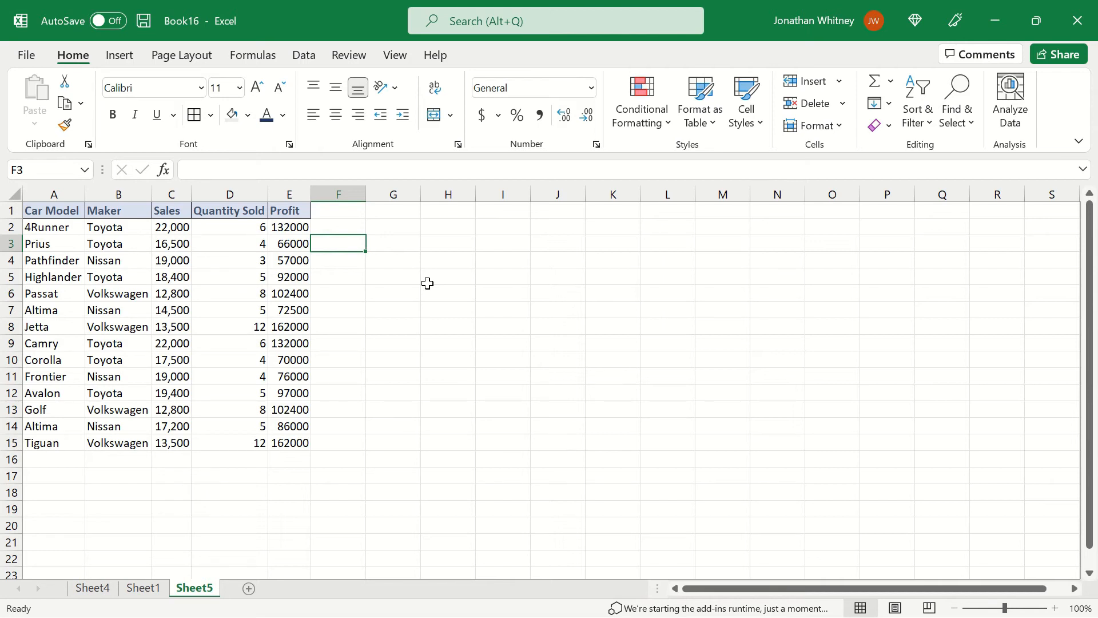
# Step: Enter "Toyota Prius" in F3 and use Flash Fill to combine maker and car model down column F
pyautogui.write('Tot')
pyautogui.press('BackSpace')
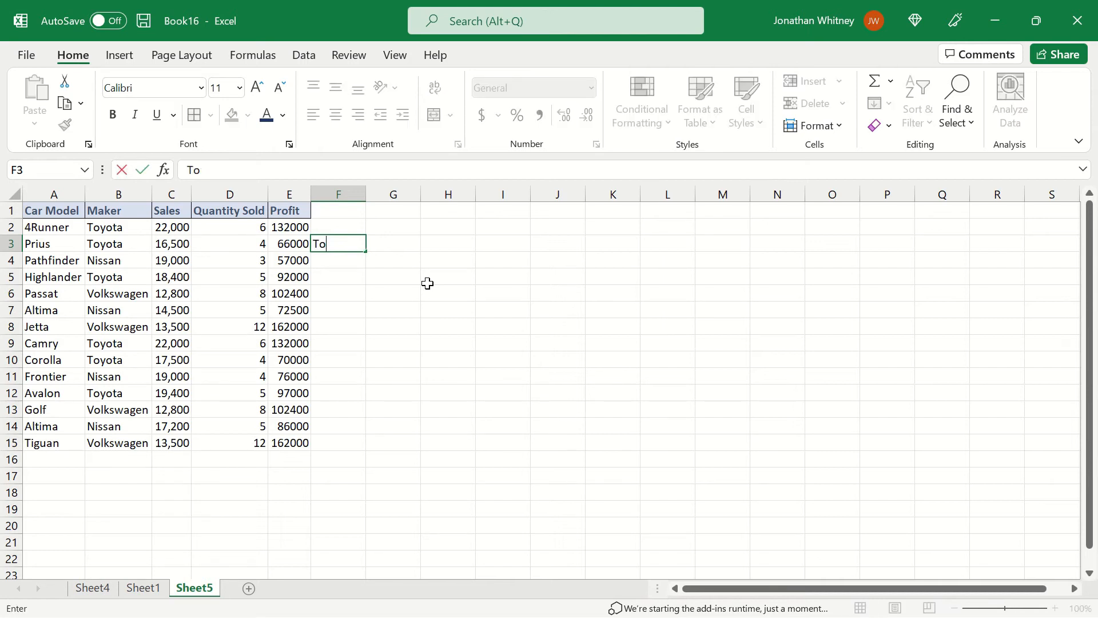
pyautogui.write('yota Prius')
pyautogui.click(349, 260)
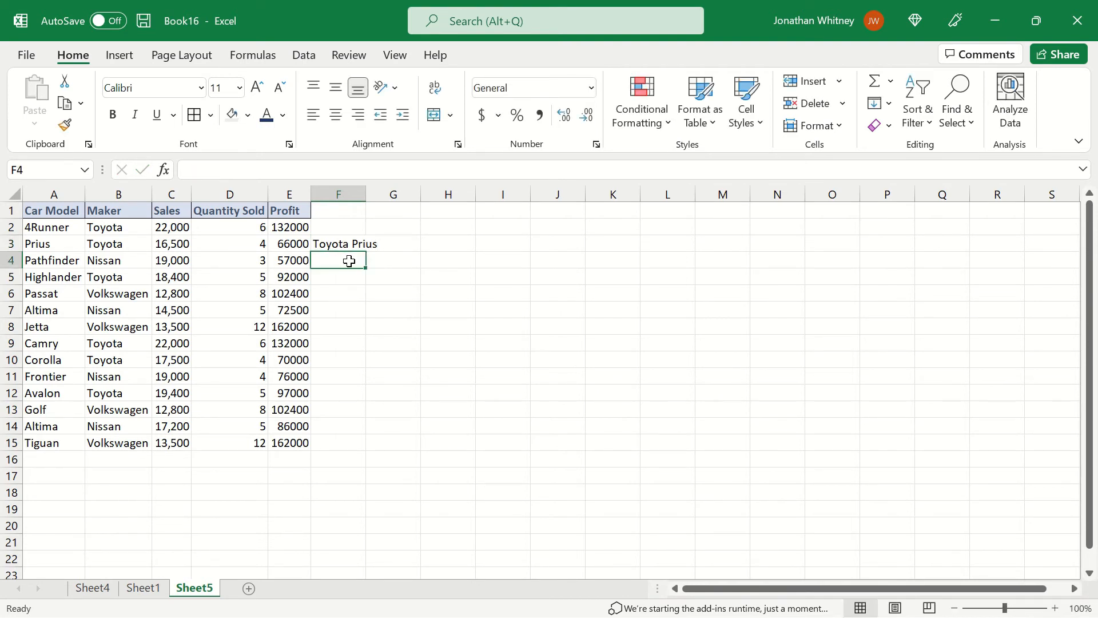
pyautogui.hotkey('ctrl', 'e')
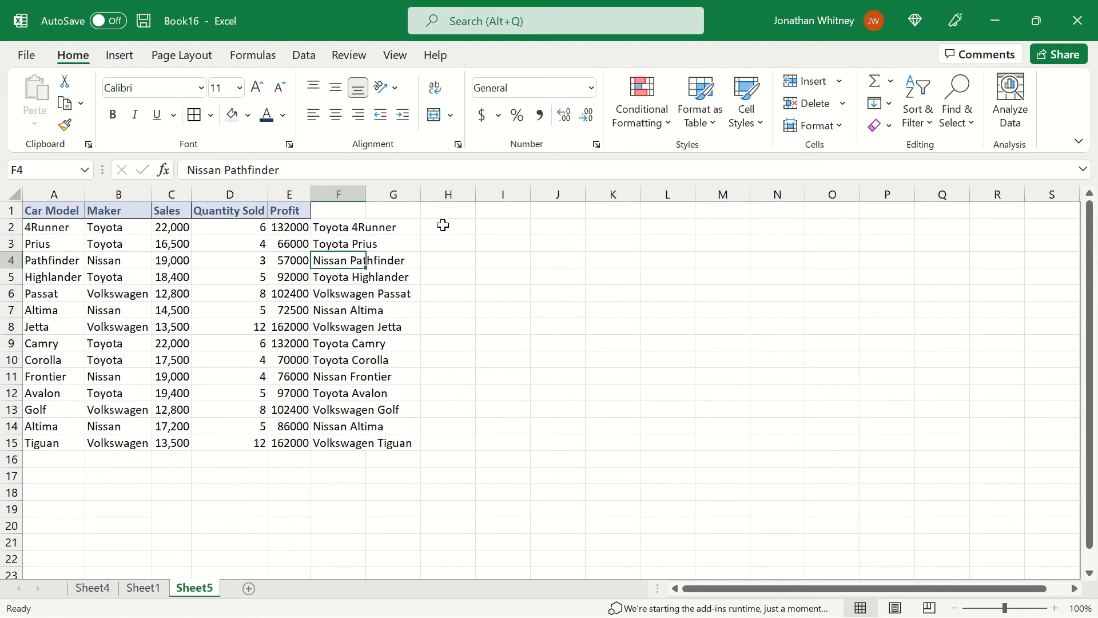
pyautogui.click(330, 244)
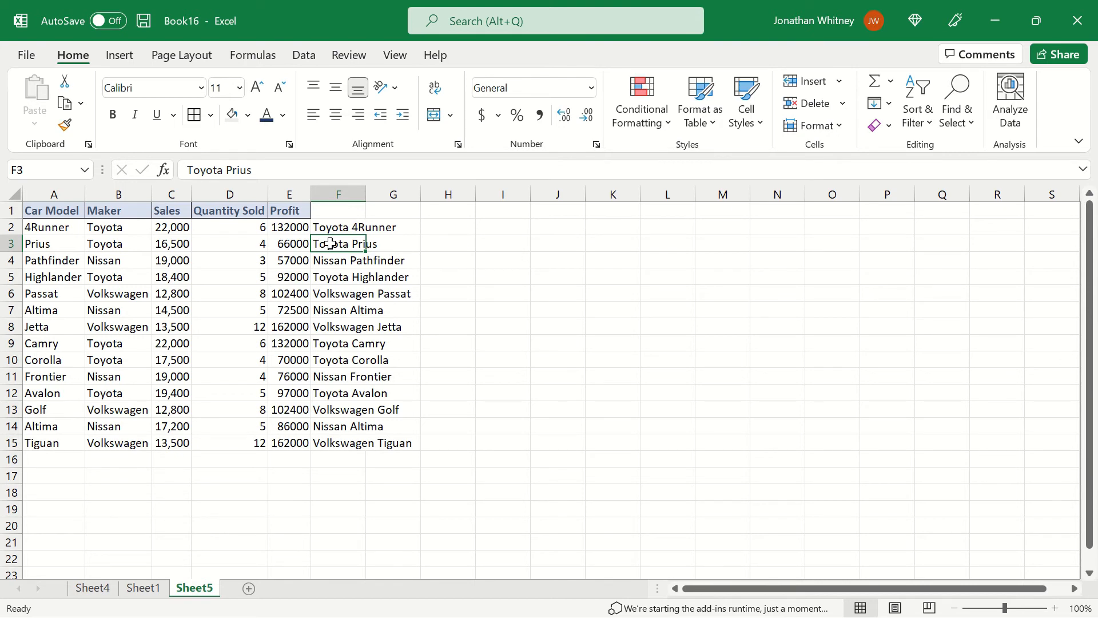
# Step: Enter 1 in H2 and fill it down to H15 as a series from 1 to 14
pyautogui.click(447, 228)
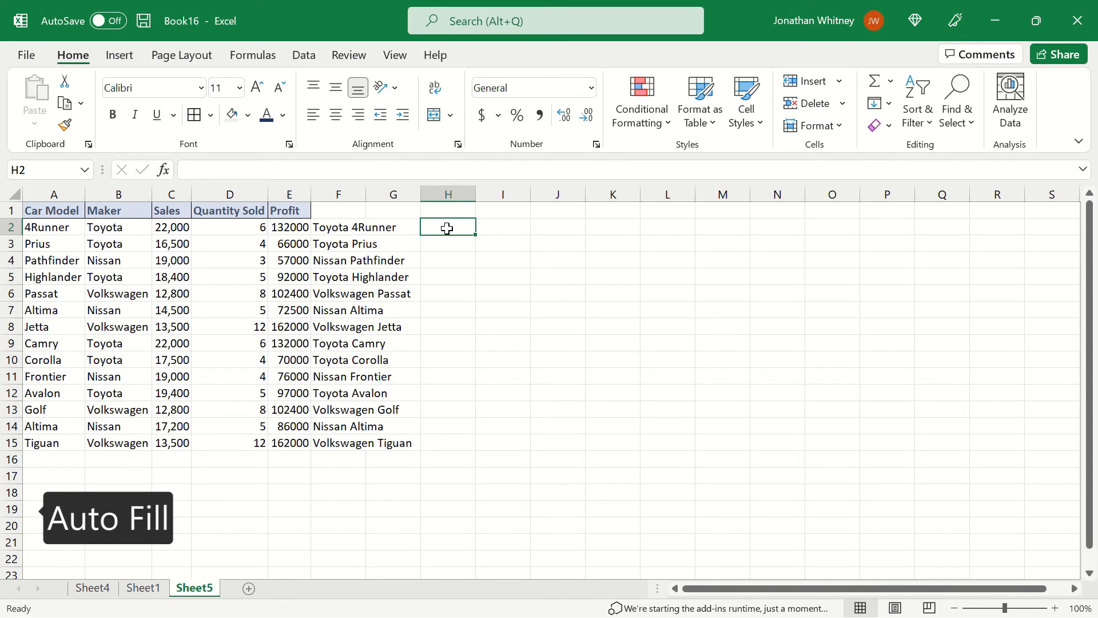
pyautogui.write('1')
pyautogui.press('Return')
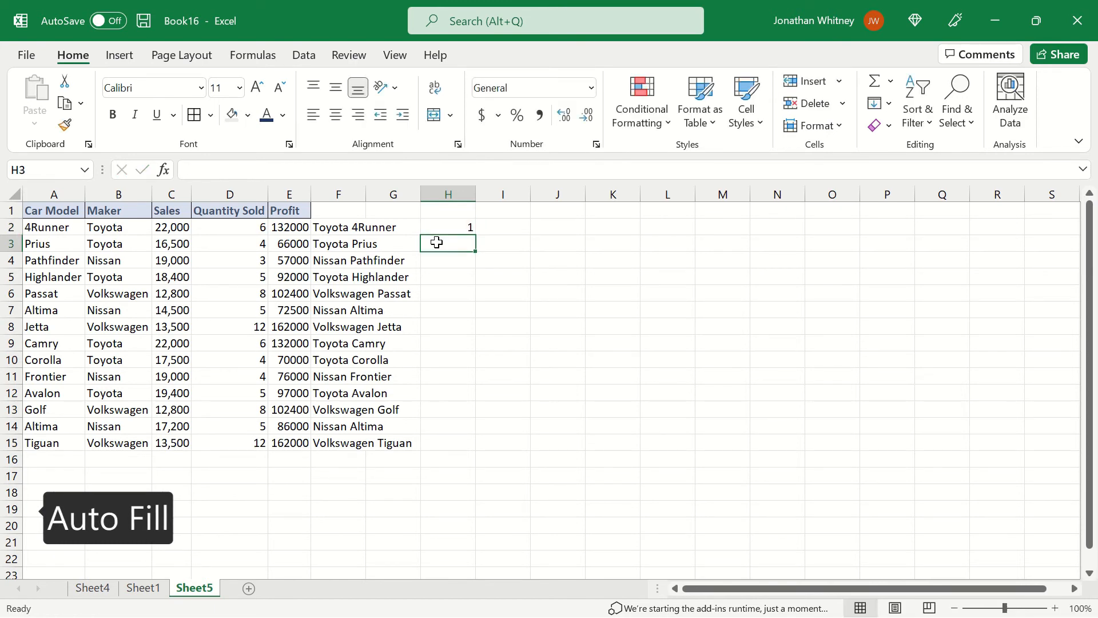
pyautogui.click(467, 228)
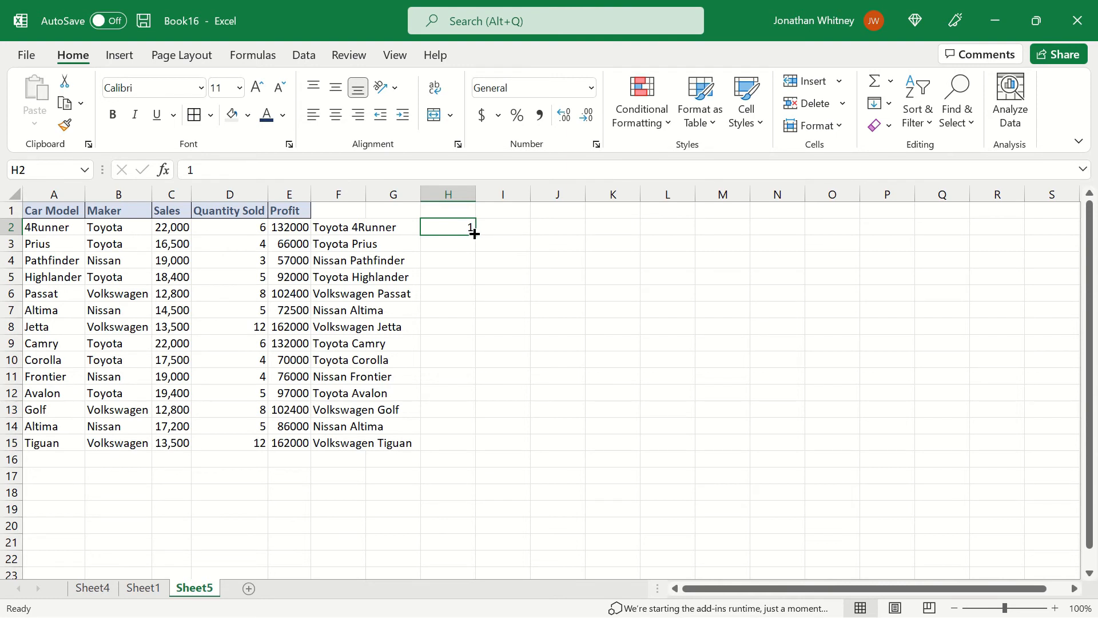
pyautogui.moveTo(474, 234); pyautogui.dragTo(463, 446)
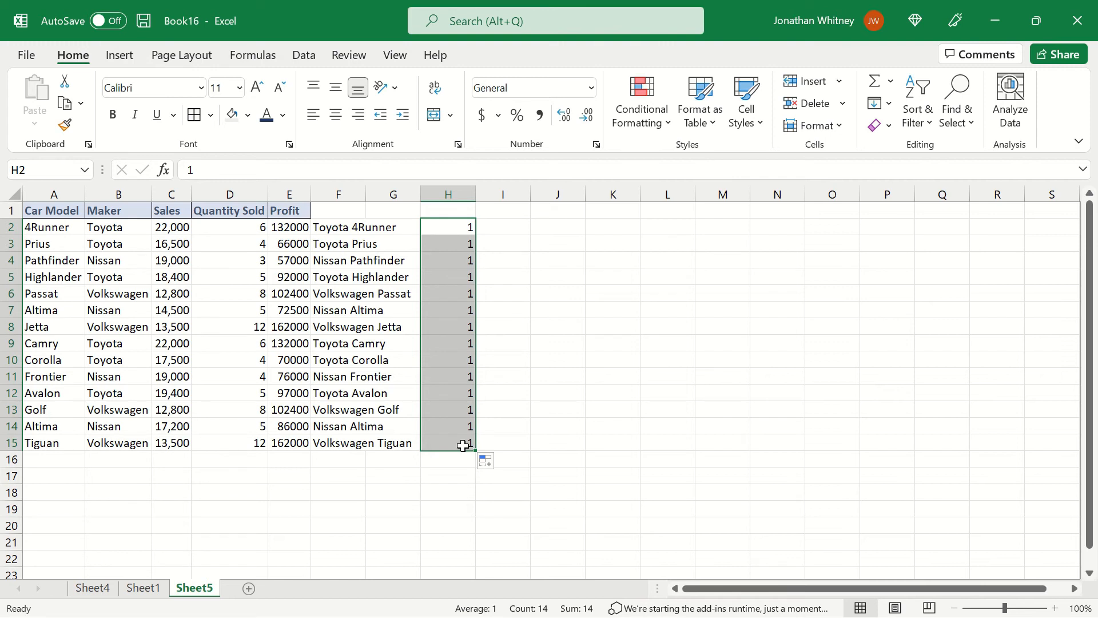
pyautogui.click(489, 465)
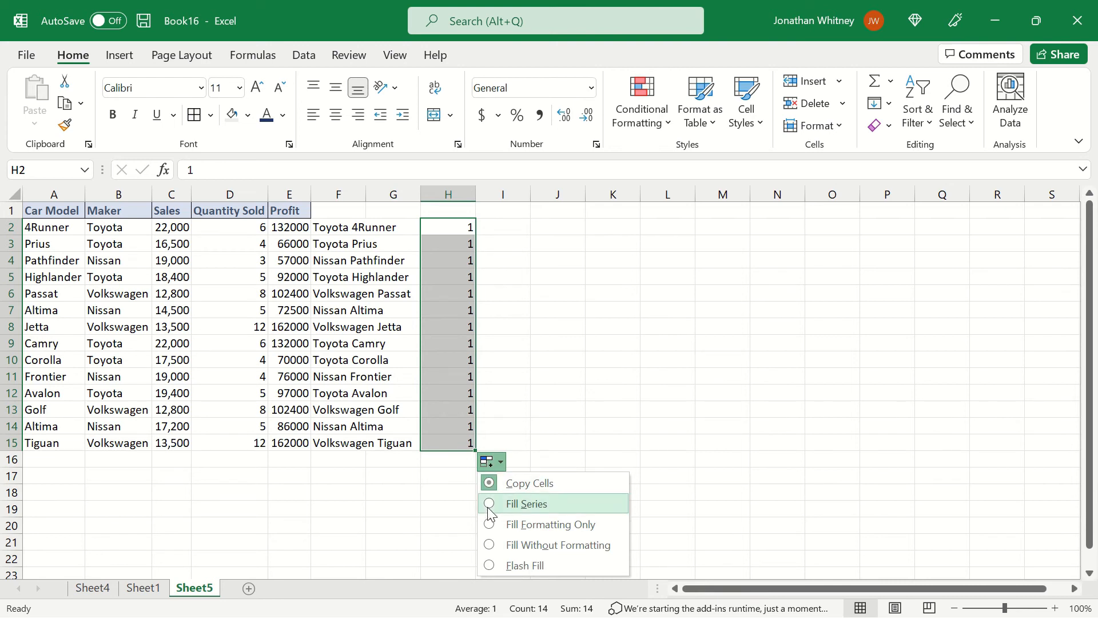
pyautogui.click(526, 504)
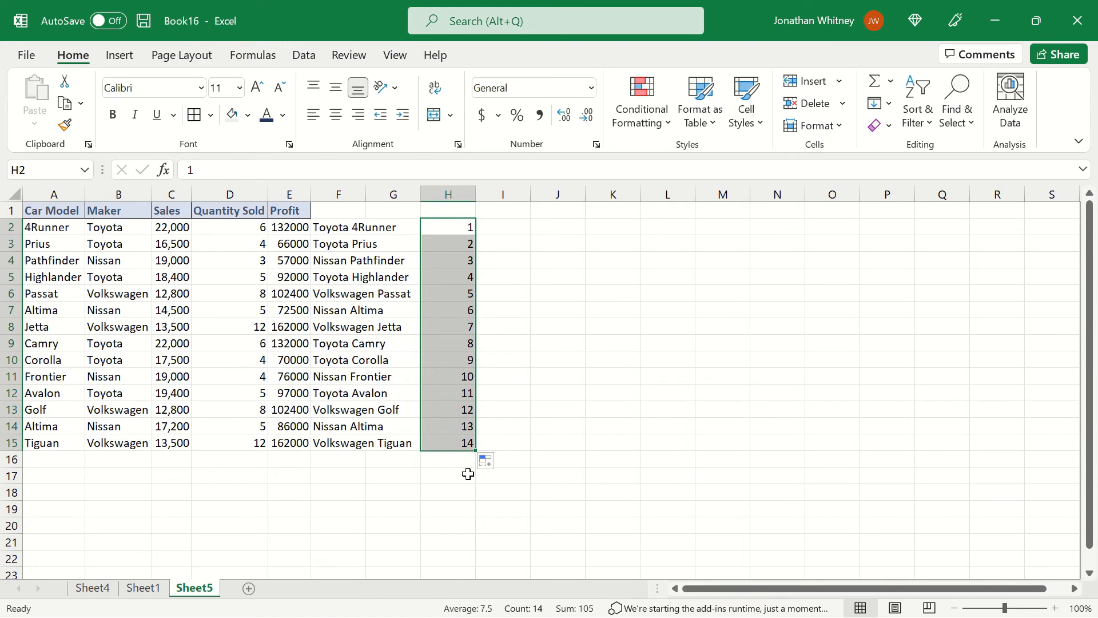
# Step: Enter 1 in I2 and fill it down column I to the last data row, row 15
pyautogui.click(509, 227)
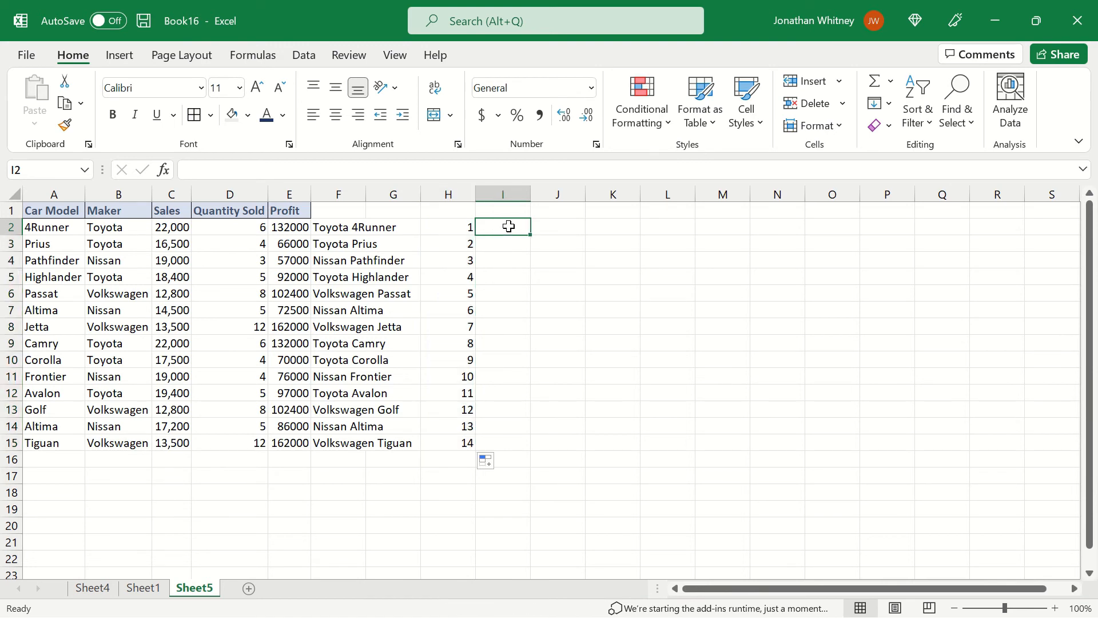
pyautogui.write('1')
pyautogui.press('Return')
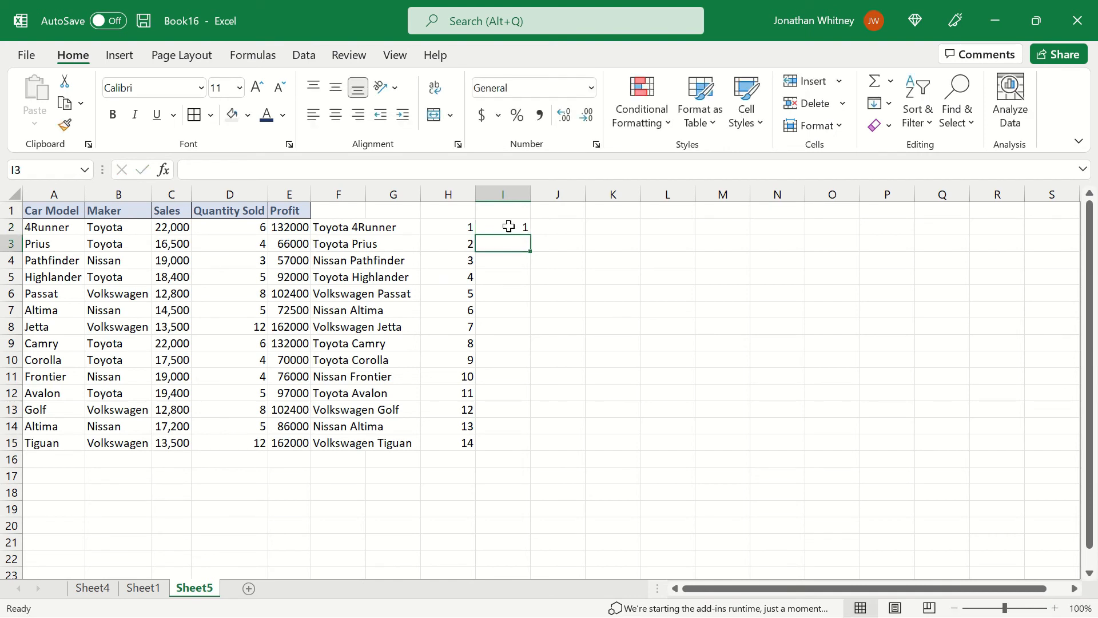
pyautogui.click(521, 226)
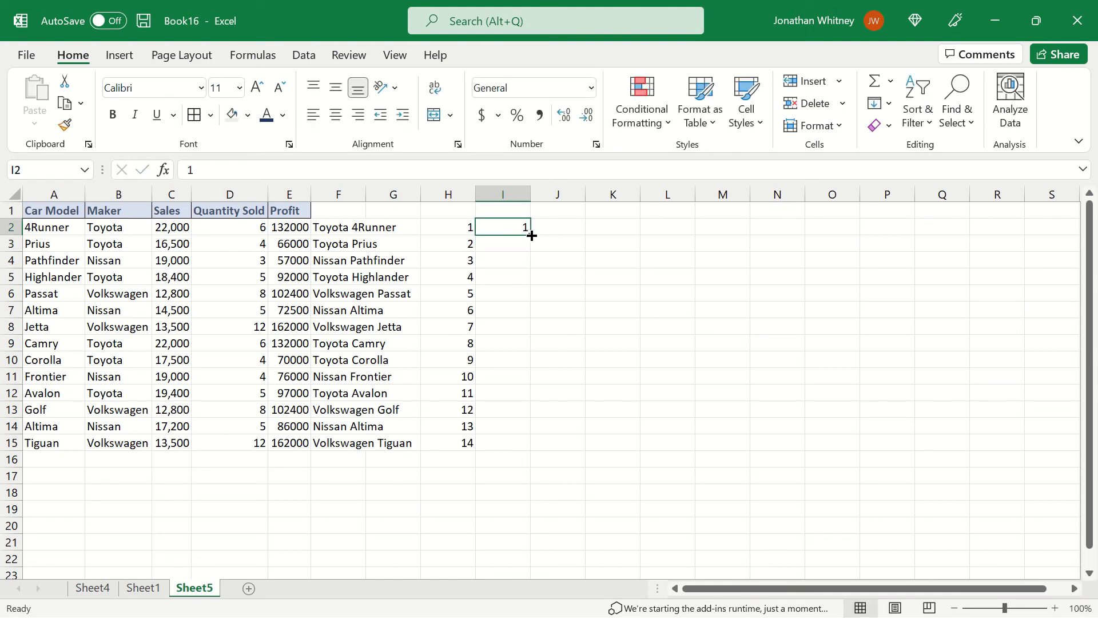
pyautogui.moveTo(532, 235); pyautogui.dragTo(521, 452)
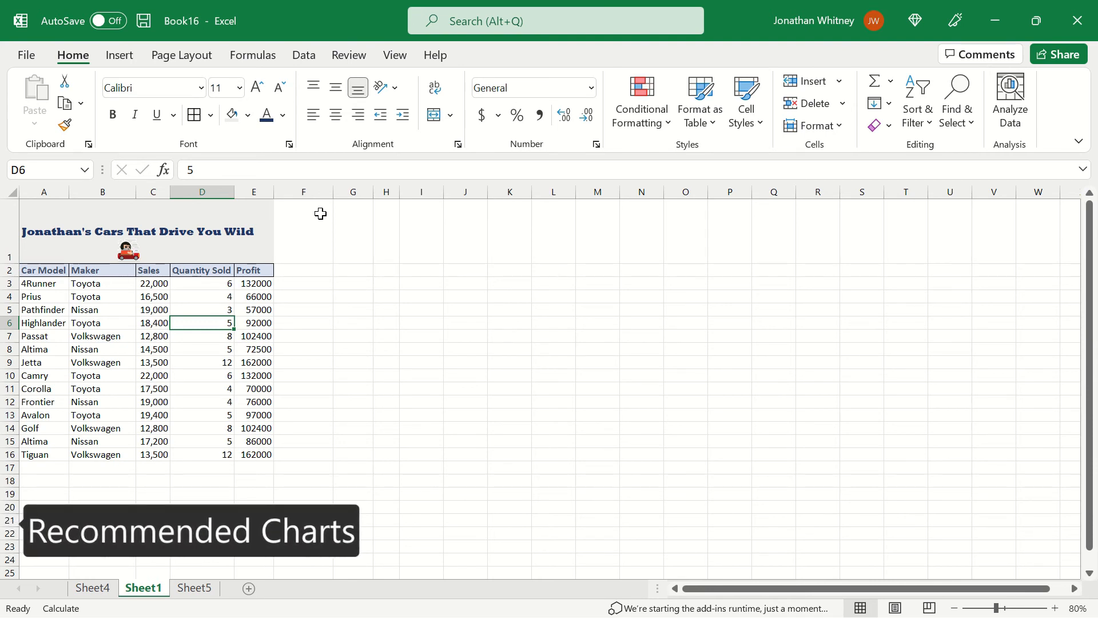
# Step: Open the recommended charts for the Sheet1 car sales data and preview the Sum of Quantity Sold by Maker and Count of Car Model by Maker charts
pyautogui.click(118, 57)
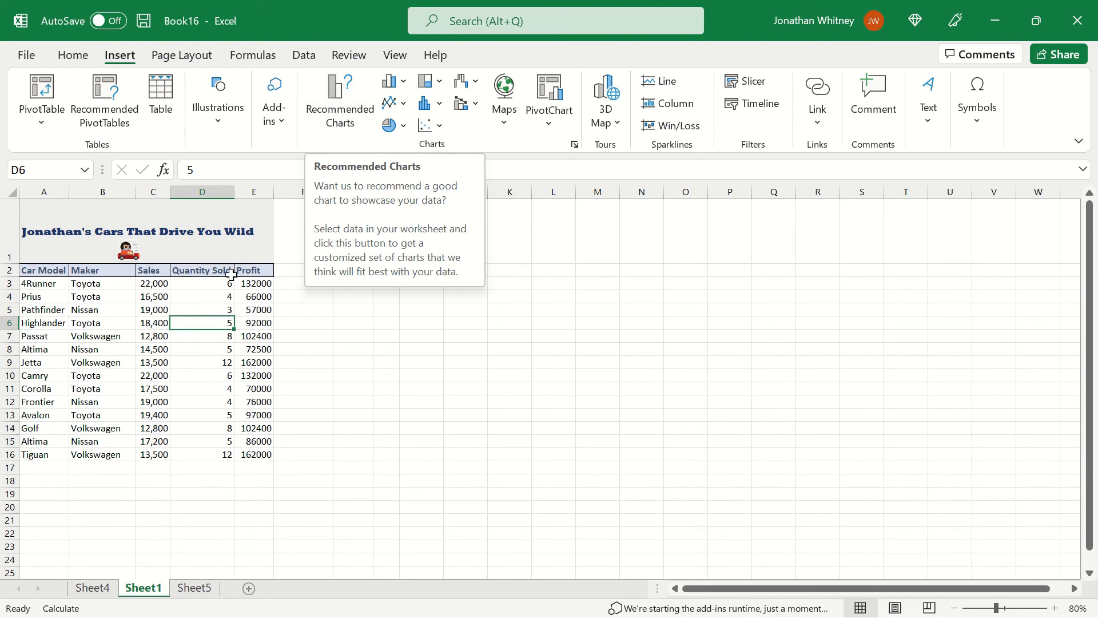
pyautogui.click(143, 336)
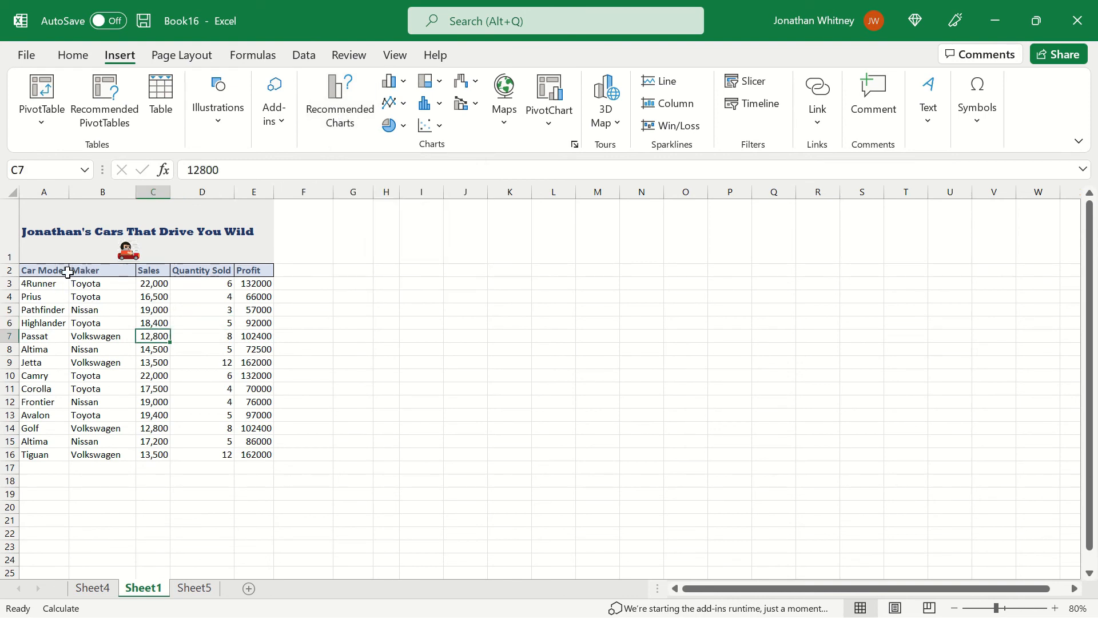
pyautogui.click(333, 109)
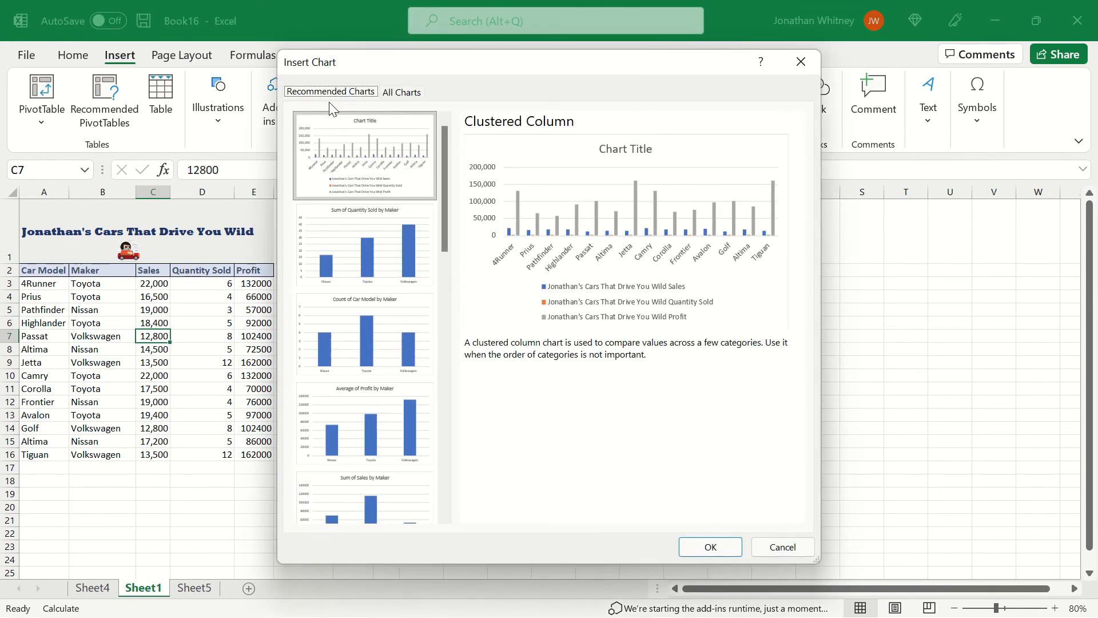
pyautogui.moveTo(441, 151); pyautogui.dragTo(403, 112)
pyautogui.click(378, 252)
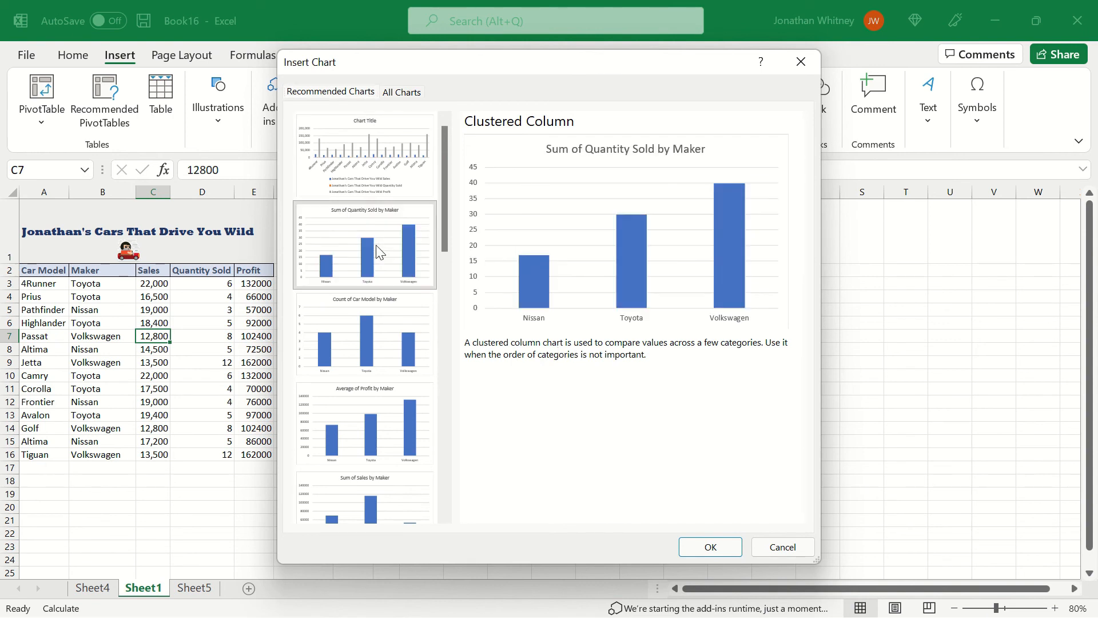
pyautogui.click(372, 332)
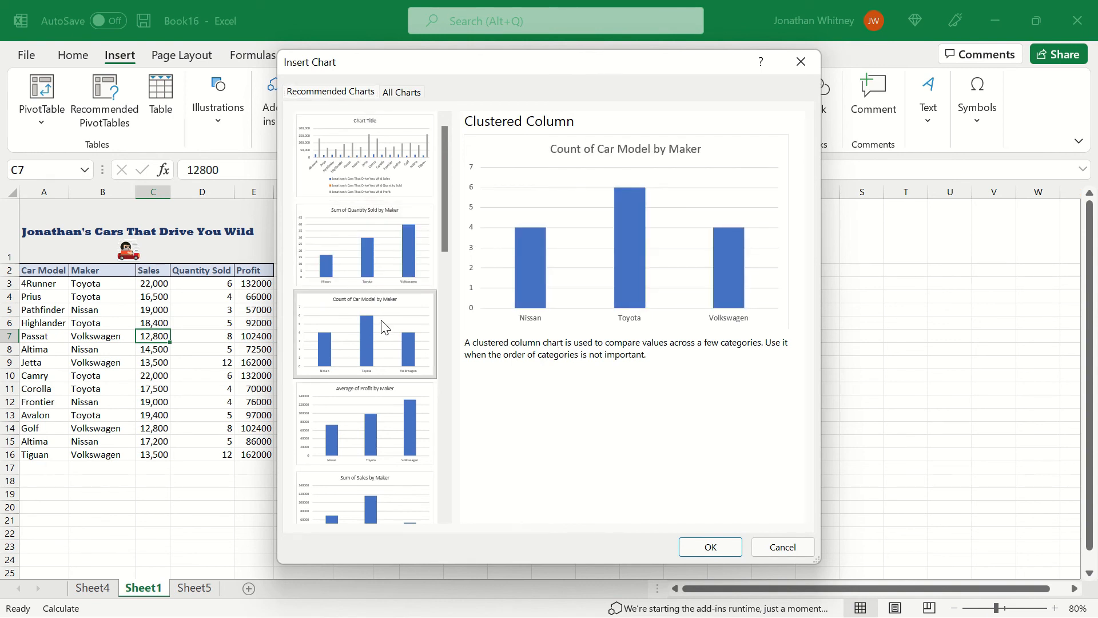
# Step: Preview the Clustered Bar, Stacked Bar and Scatter charts among the recommendations
pyautogui.moveTo(442, 214); pyautogui.dragTo(446, 331)
pyautogui.click(388, 394)
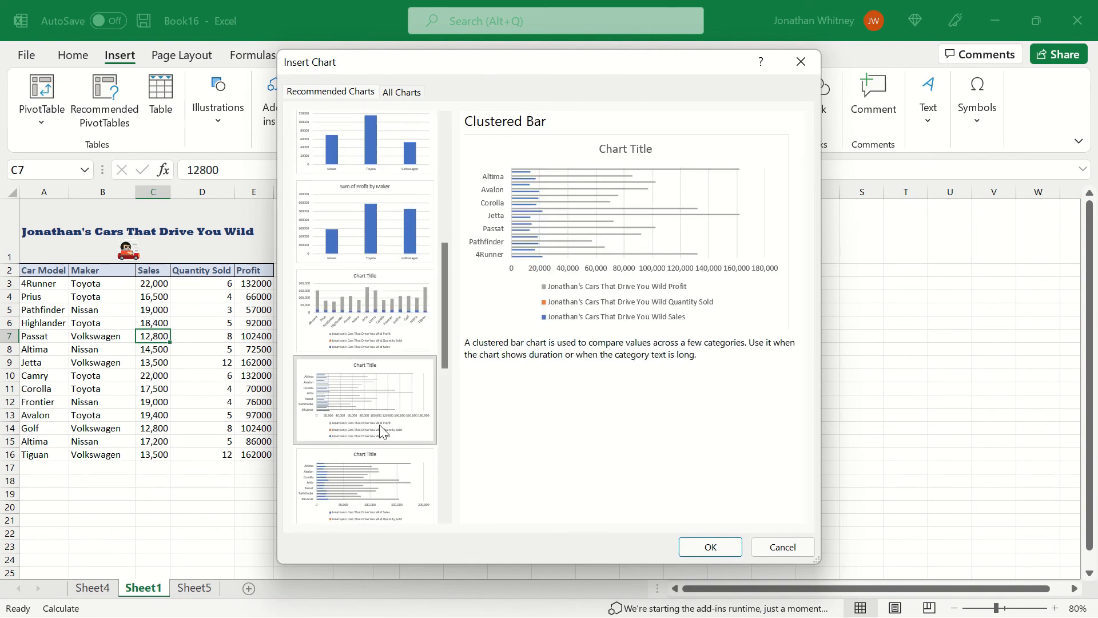
pyautogui.click(365, 465)
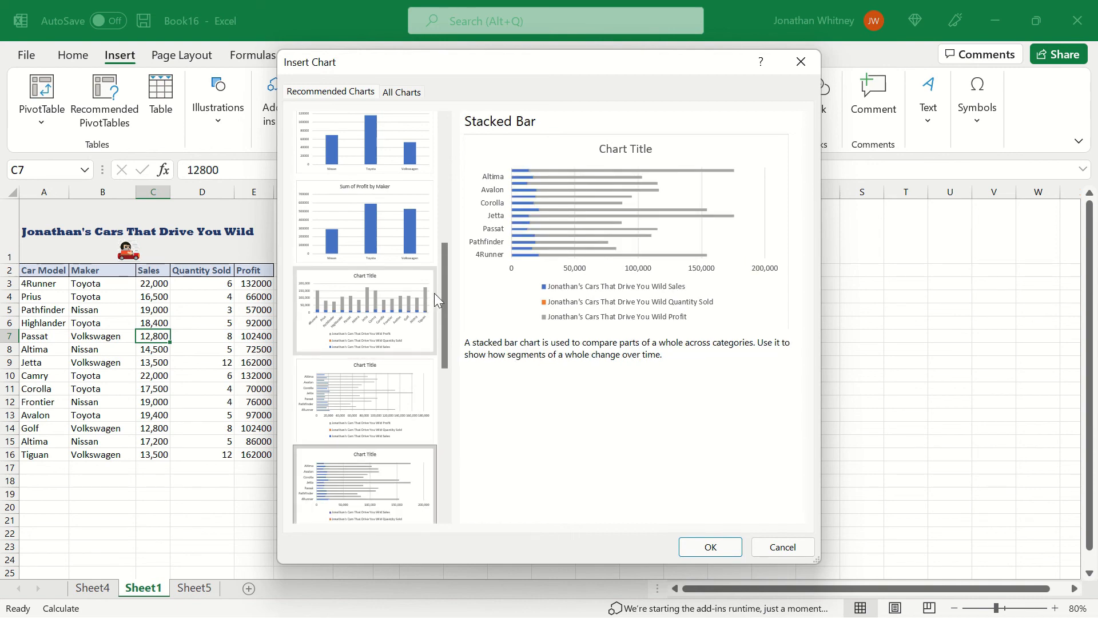
pyautogui.moveTo(445, 294); pyautogui.dragTo(445, 414)
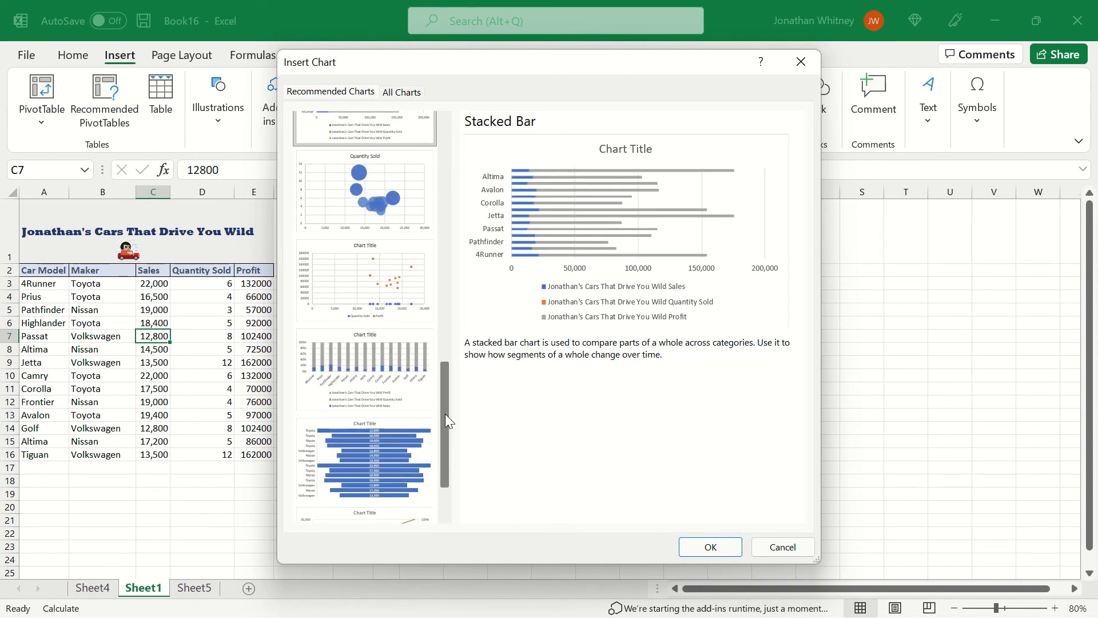
pyautogui.click(366, 289)
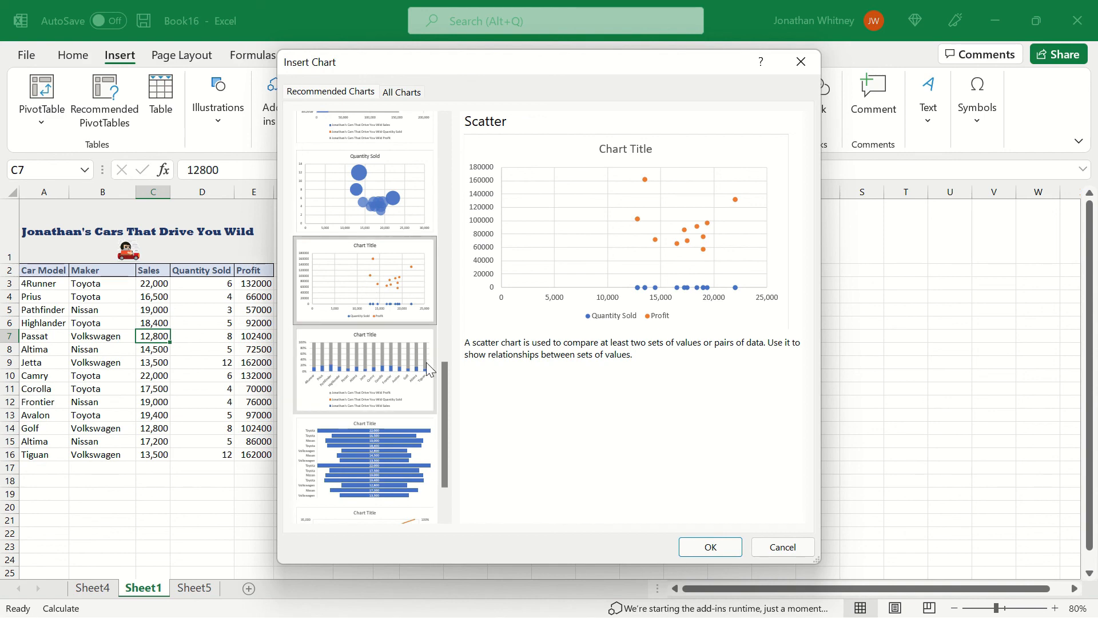
# Step: Insert the recommended Clustered Bar chart of sales, quantity sold and profit per car model
pyautogui.moveTo(448, 384); pyautogui.dragTo(438, 296)
pyautogui.click(389, 272)
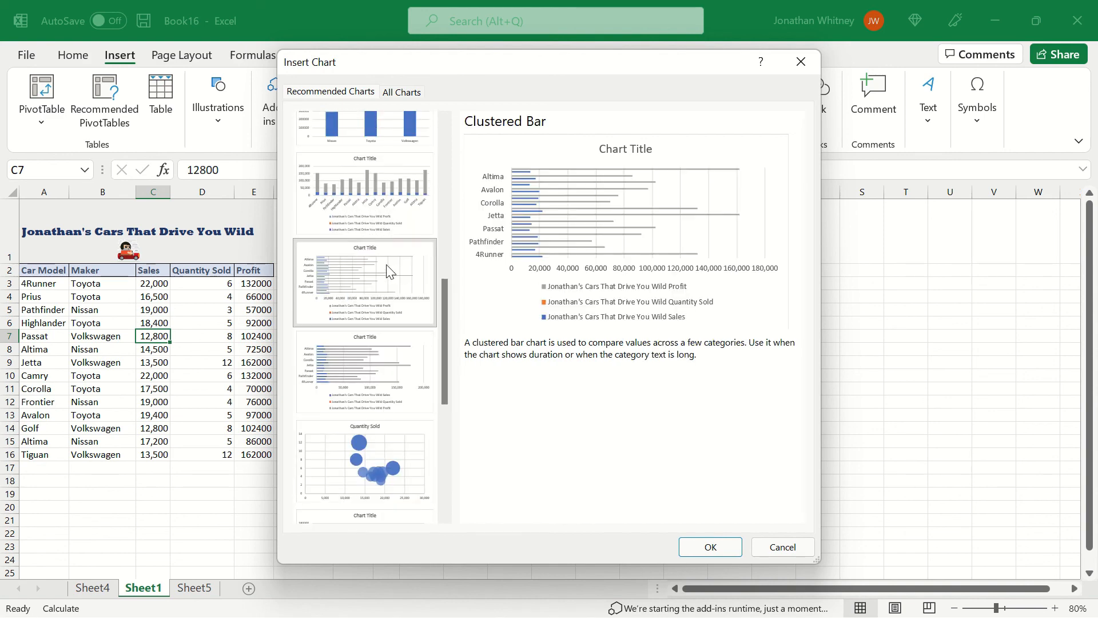
pyautogui.click(710, 545)
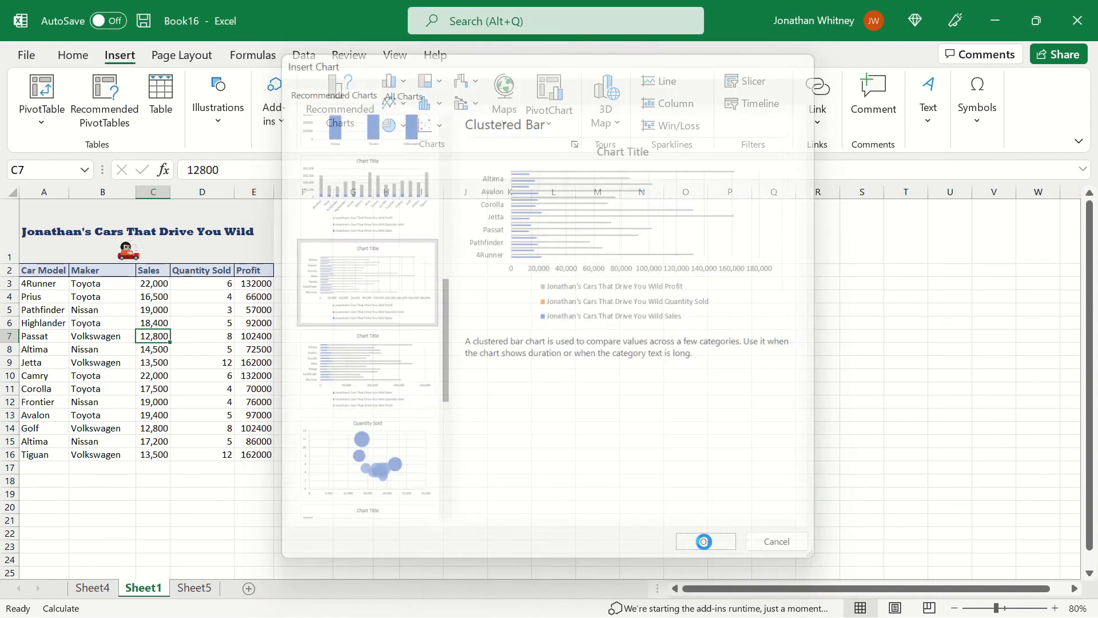